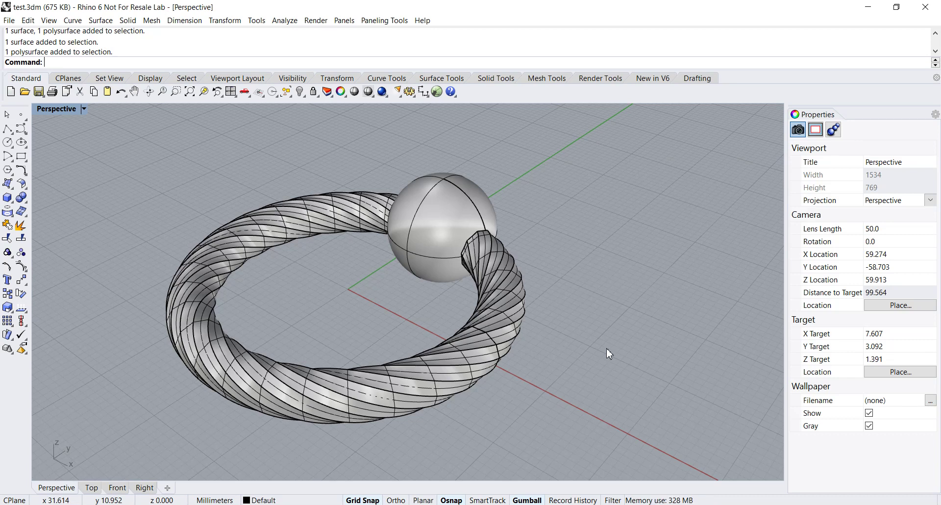
Step: Try selecting the sphere and the twisted ring while orbiting the Perspective view
mouse_move(590, 295)
right_mouse_down()
mouse_move(585, 323)
mouse_move(598, 310)
mouse_move(563, 311)
mouse_move(601, 307)
mouse_move(581, 303)
right_mouse_up()
left_click(433, 205)
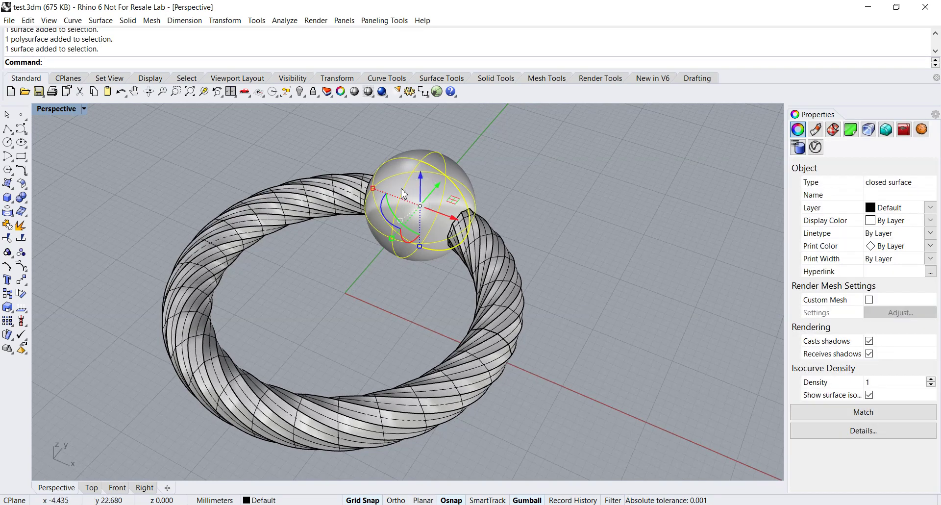
left_click(488, 261)
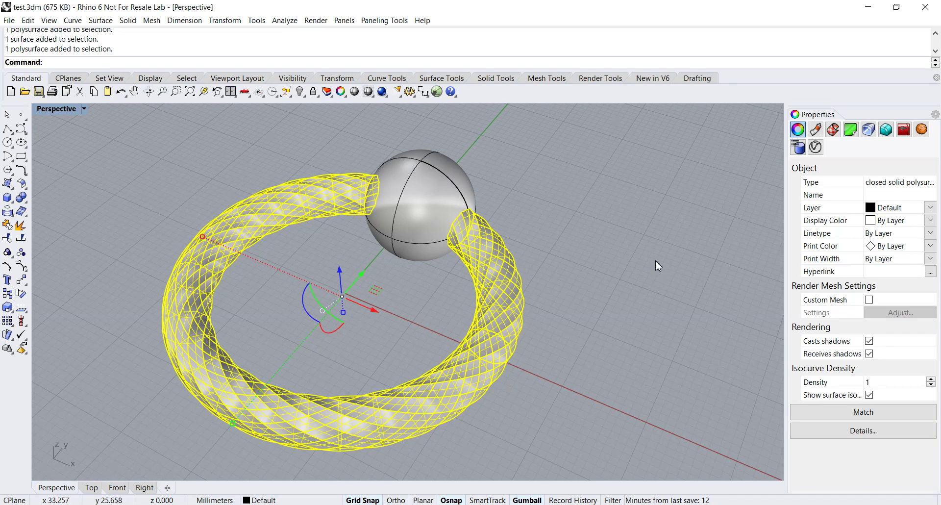
left_click(611, 266)
right_click_drag(611, 267, 590, 260)
key("Home")
key("End")
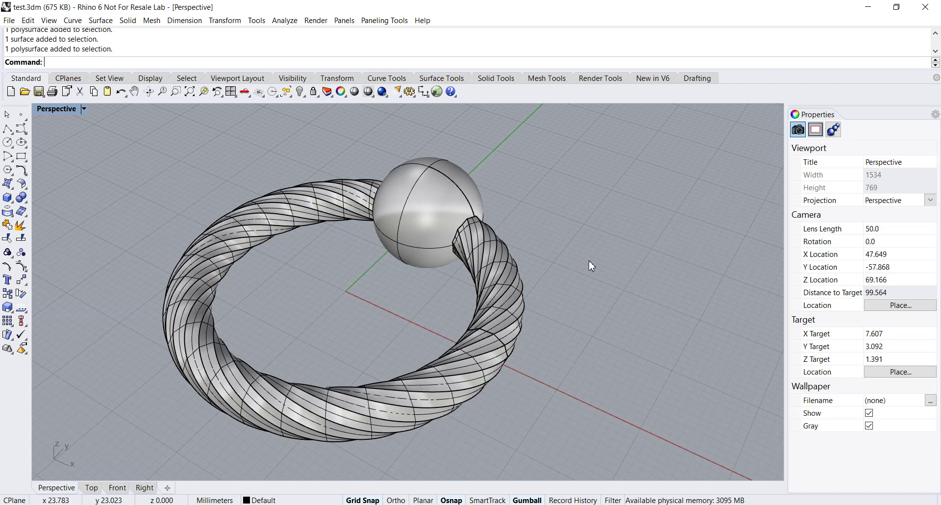
right_click_drag(596, 267, 598, 254)
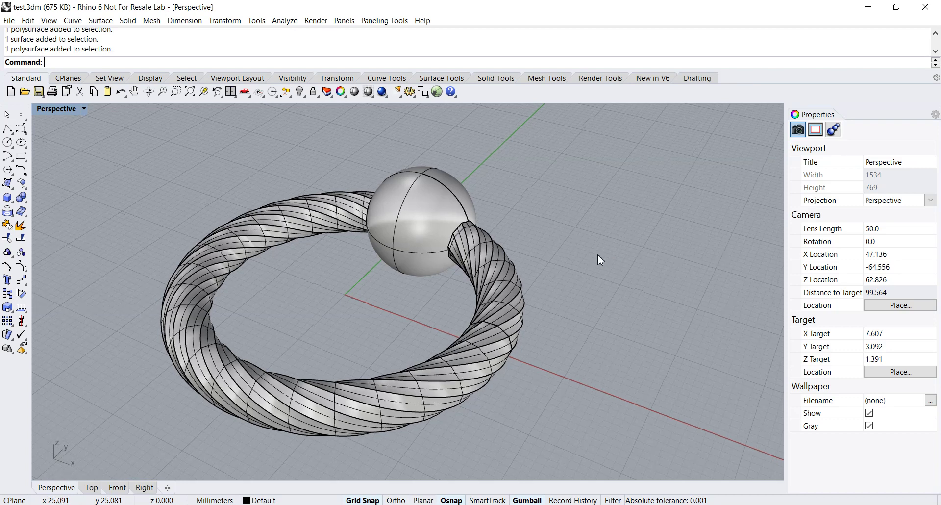
Step: Recheck the ring selection, then select the sphere so its Object properties show
left_click(420, 209)
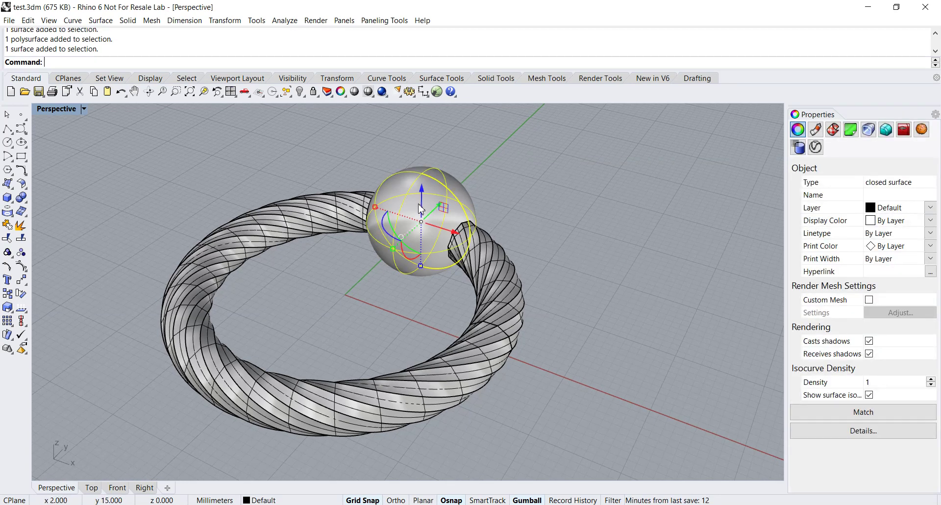
left_click(494, 266)
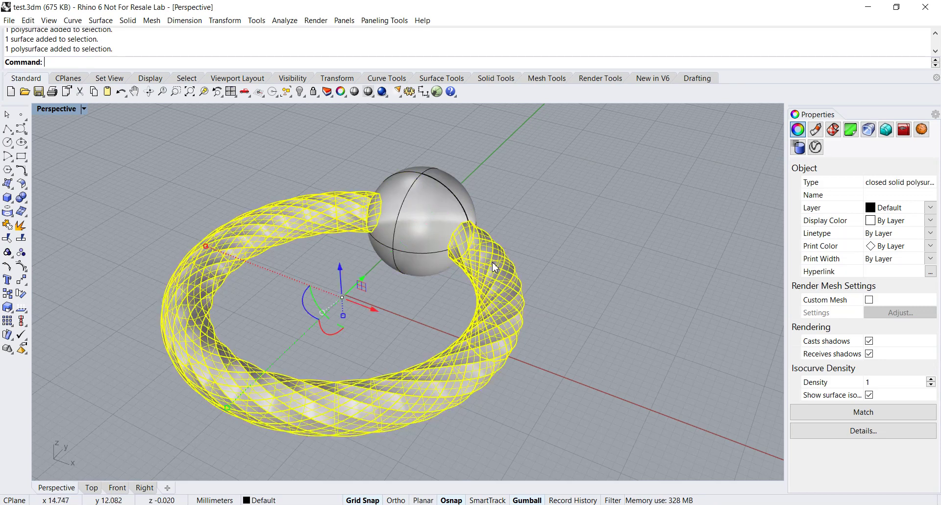
left_click(563, 254)
right_click_drag(542, 234, 548, 239)
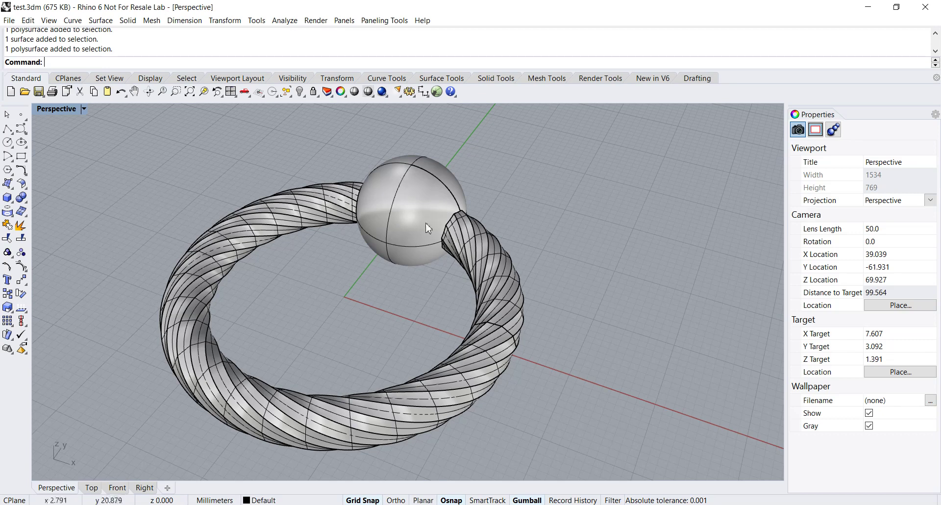
left_click(495, 260)
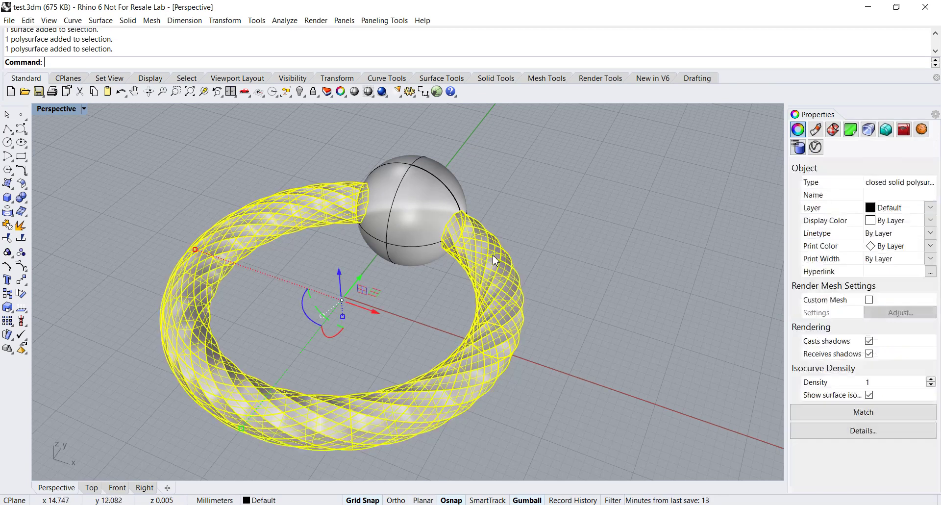
left_click(586, 222)
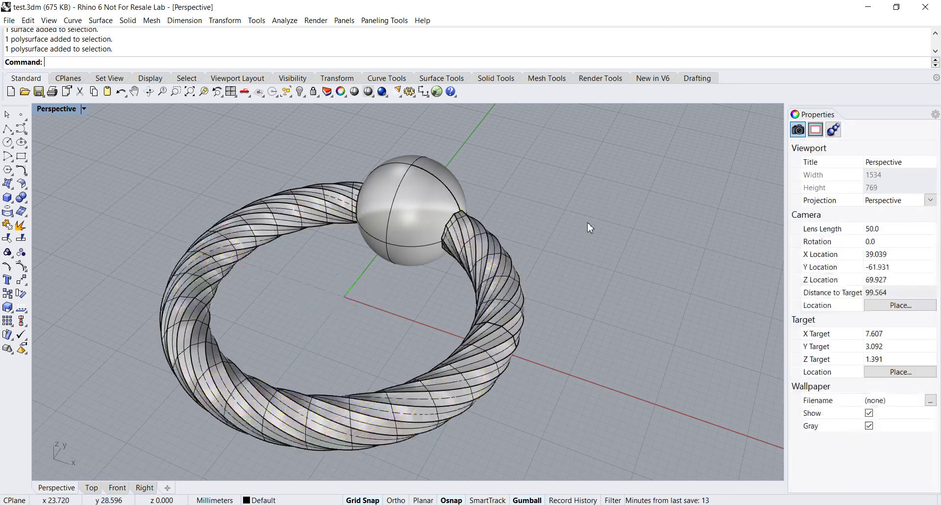
left_click(401, 192)
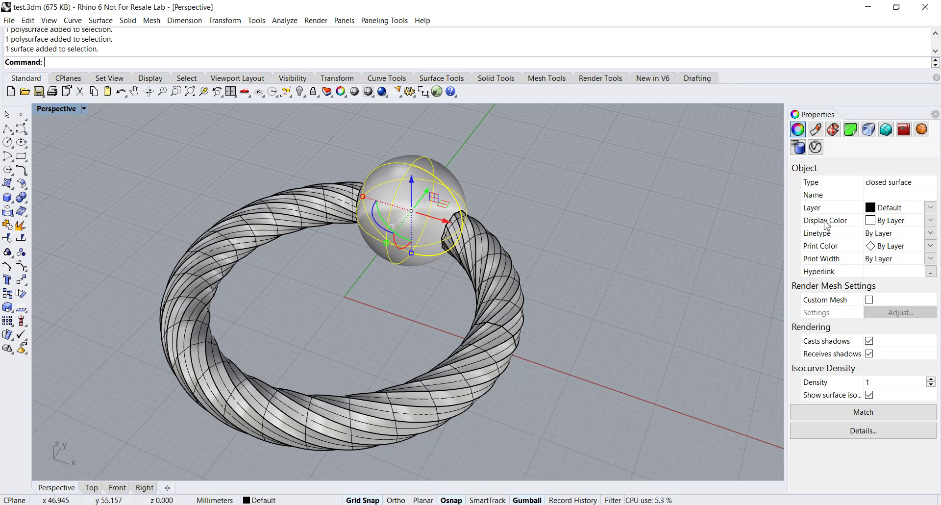
Step: Set the sphere's display colour to Yellow
left_click(931, 222)
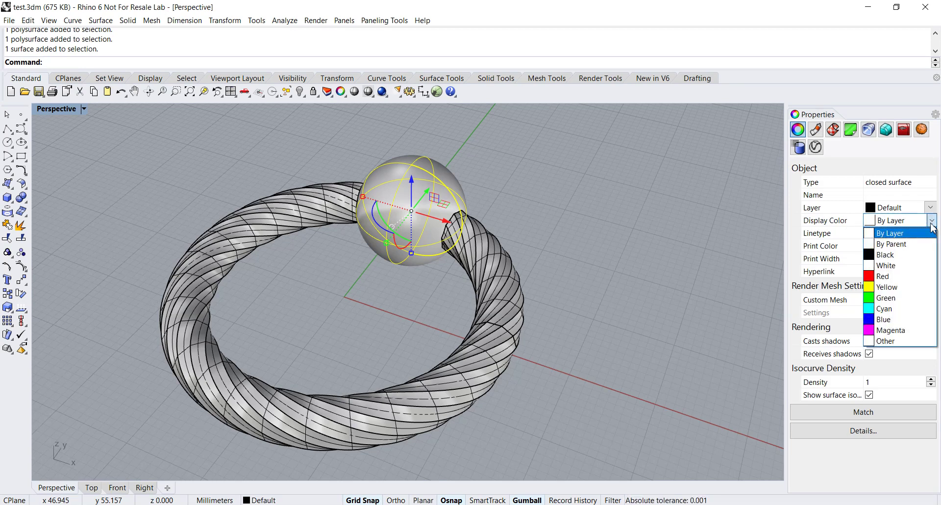
left_click(895, 288)
left_click(548, 224)
Step: Select the twisted rope ring and set its display colour to Red
mouse_move(545, 225)
right_mouse_down()
mouse_move(563, 212)
mouse_move(550, 223)
right_mouse_up()
left_click(466, 245)
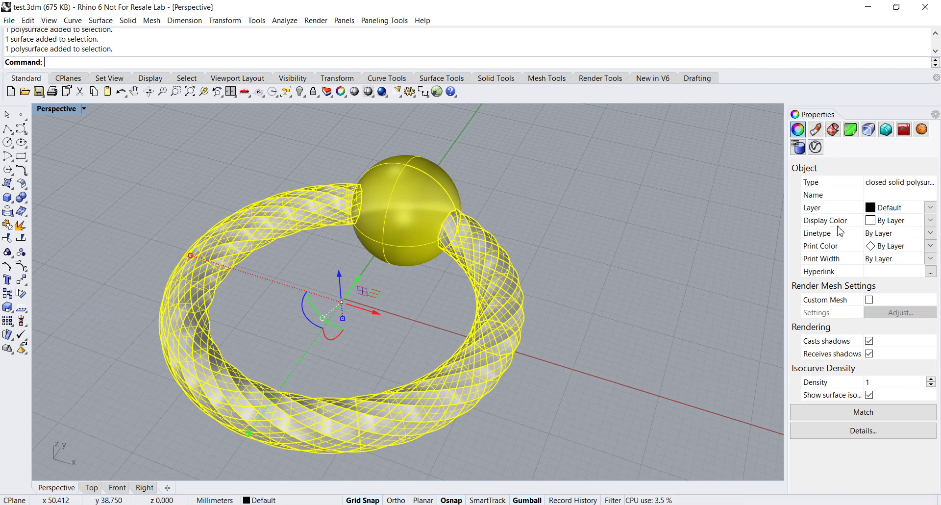
left_click(930, 221)
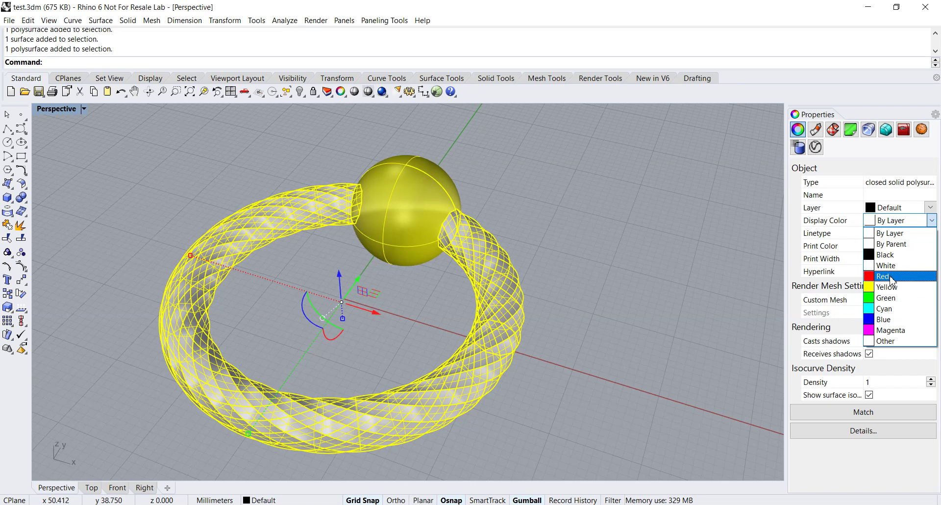
left_click(891, 280)
left_click(585, 252)
scroll(573, 248, "up", 6)
scroll(563, 250, "down", 4)
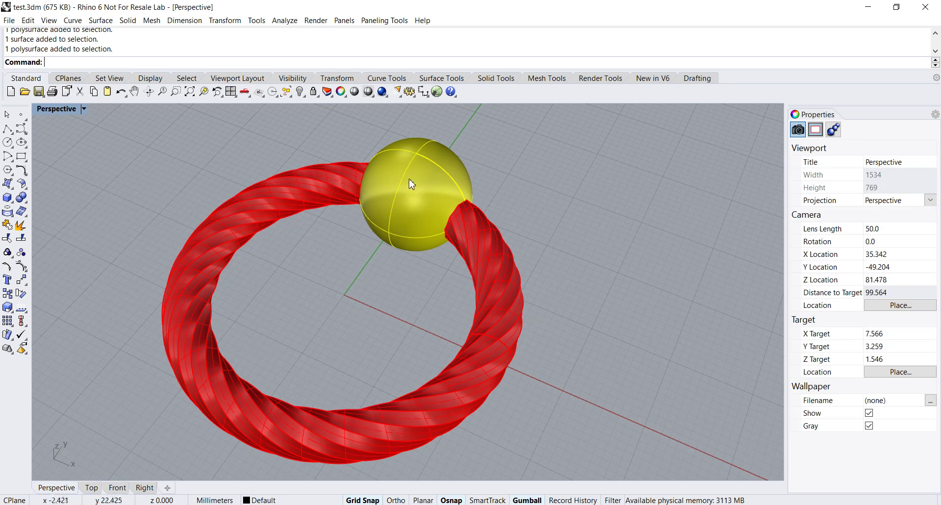
Step: Orbit the Perspective view around the ring and sphere, stepping back and forth between views
right_click_drag(533, 279, 422, 229)
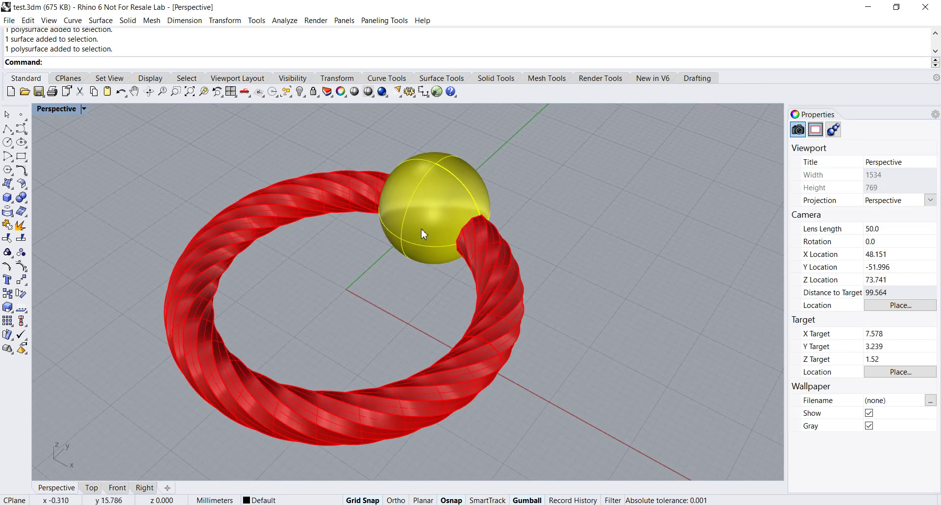
right_click_drag(531, 229, 538, 224)
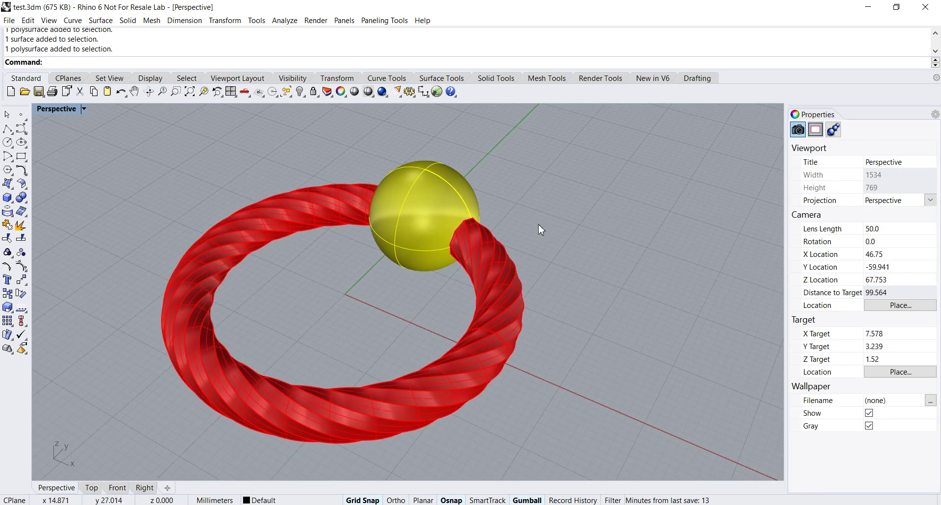
key("Home")
key("End")
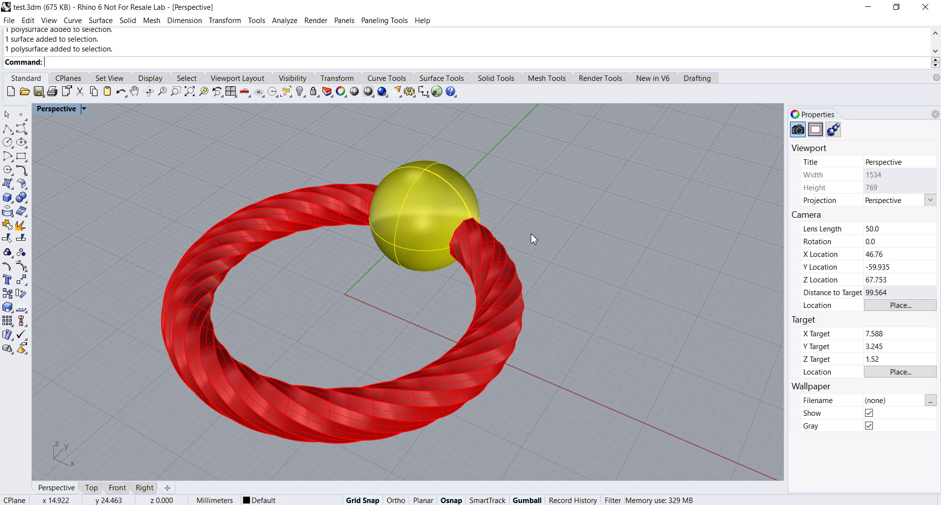
key("Home")
key("End")
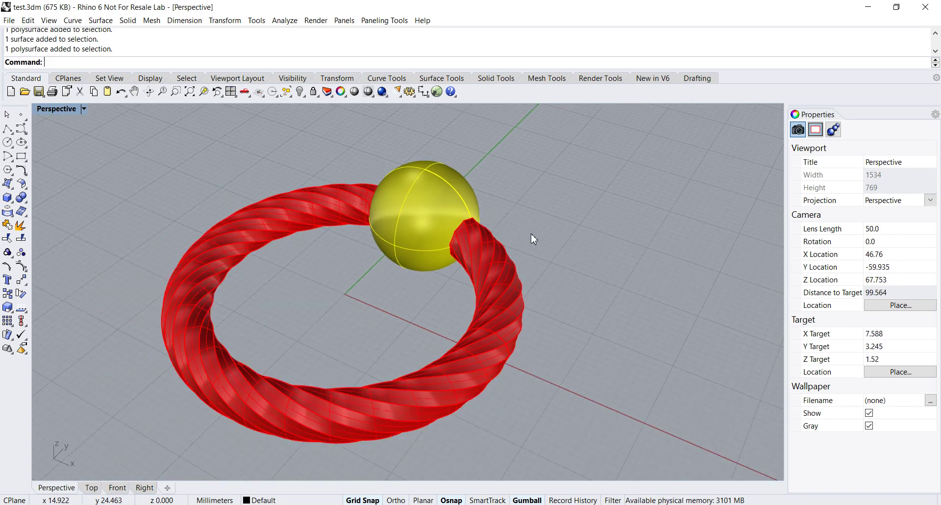
mouse_move(533, 239)
right_mouse_down()
mouse_move(557, 231)
mouse_move(543, 231)
right_mouse_up()
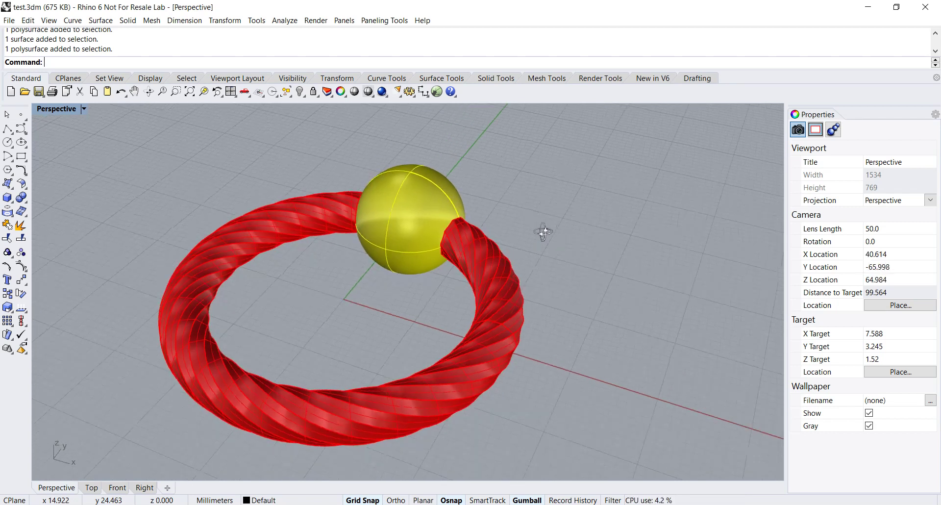
key("Home")
key("End")
Step: Zoom and orbit further to inspect the yellow sphere seated in the red ring's gap
scroll(547, 235, "up", 2)
scroll(548, 235, "down", 2)
right_click_drag(556, 239, 547, 254)
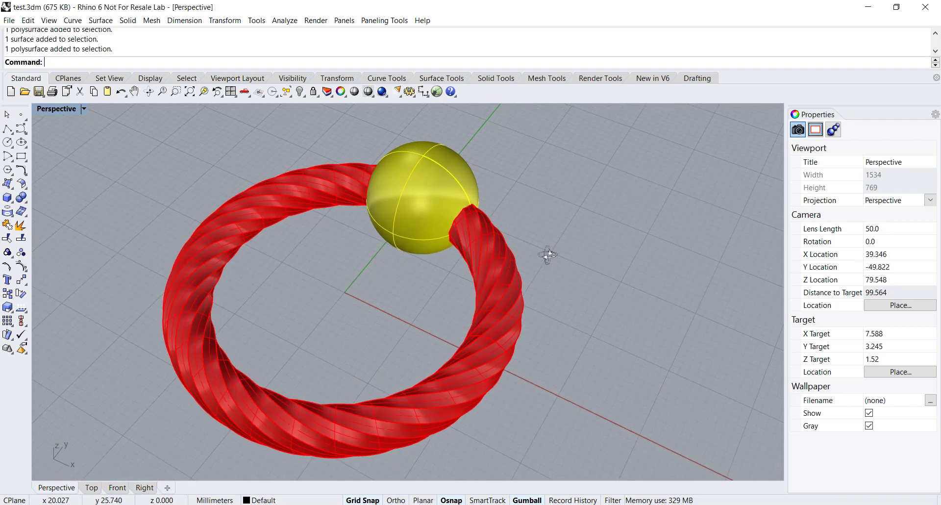
scroll(551, 228, "up", 3)
scroll(551, 227, "down", 5)
scroll(550, 207, "up", 3)
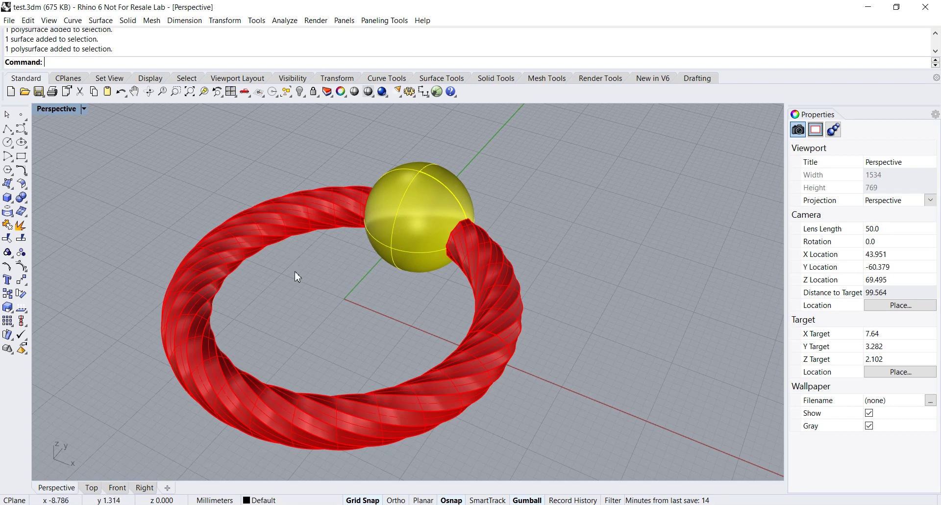
right_click_drag(295, 272, 280, 274)
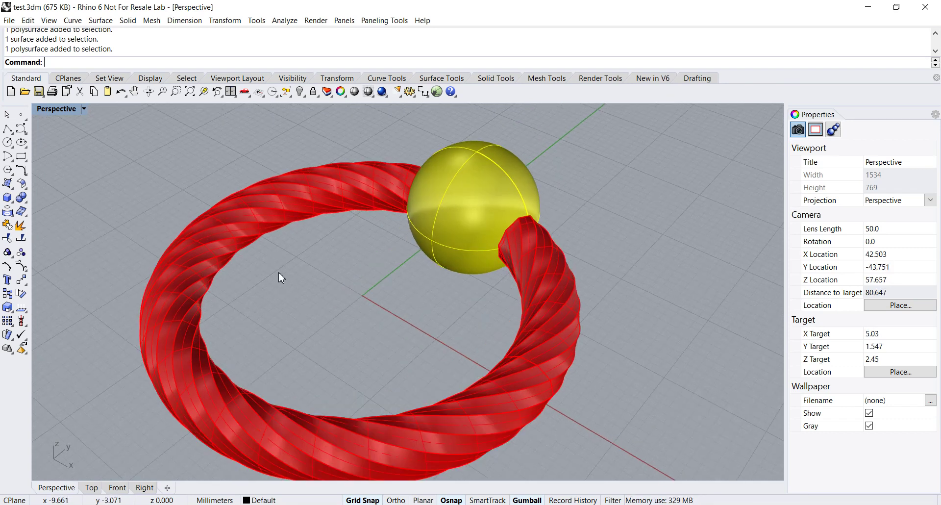
scroll(283, 279, "up", 2)
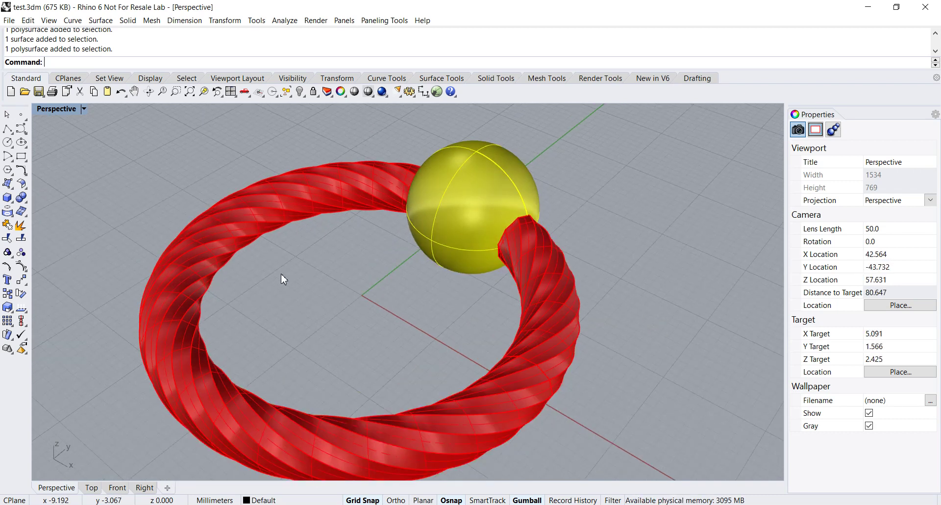
scroll(283, 279, "down", 2)
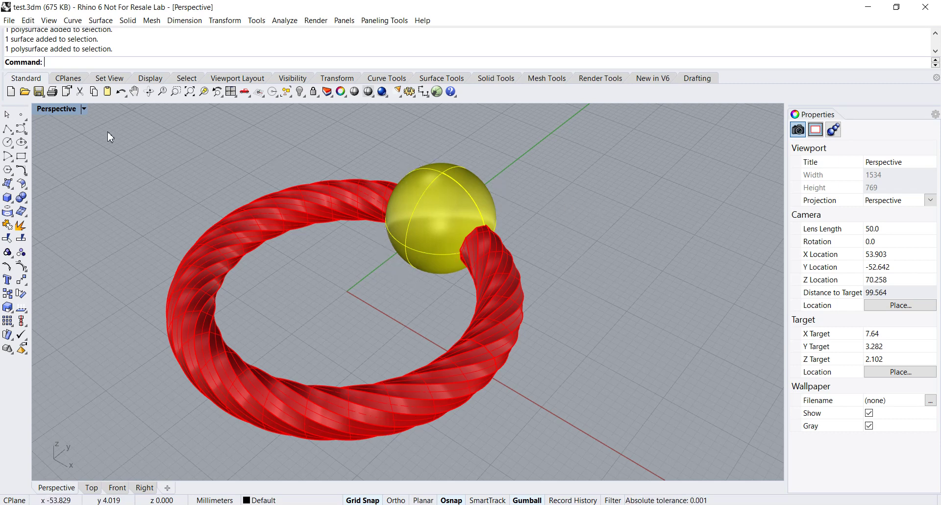
left_click(60, 110)
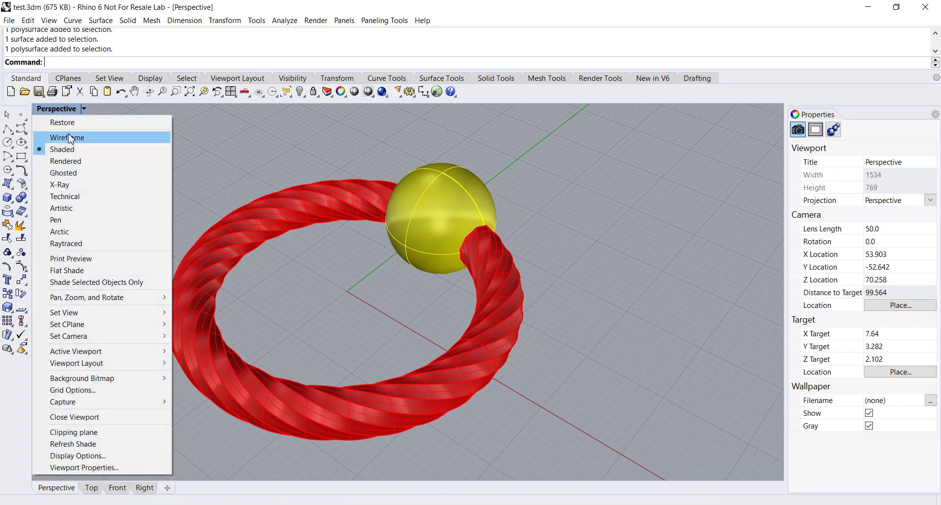
left_click(73, 137)
right_click_drag(139, 168, 260, 201)
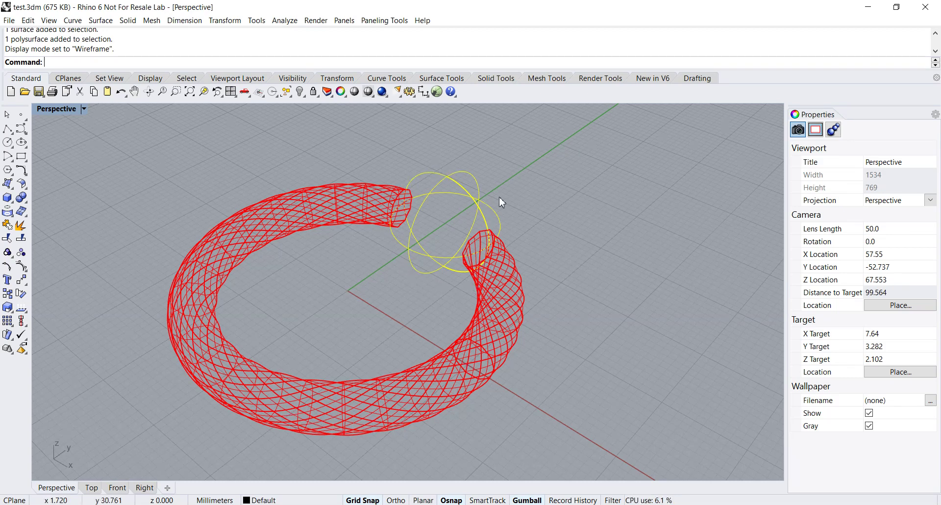
right_click_drag(514, 199, 531, 199)
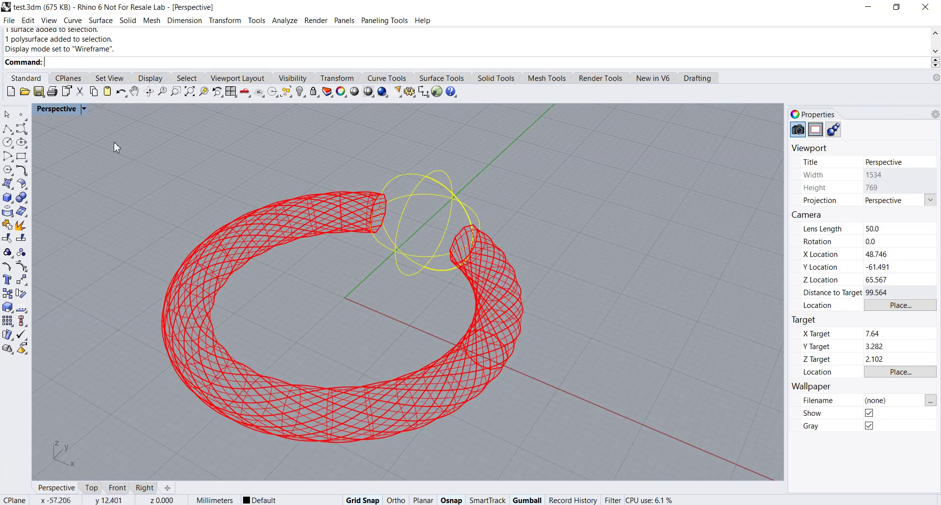
left_click(53, 112)
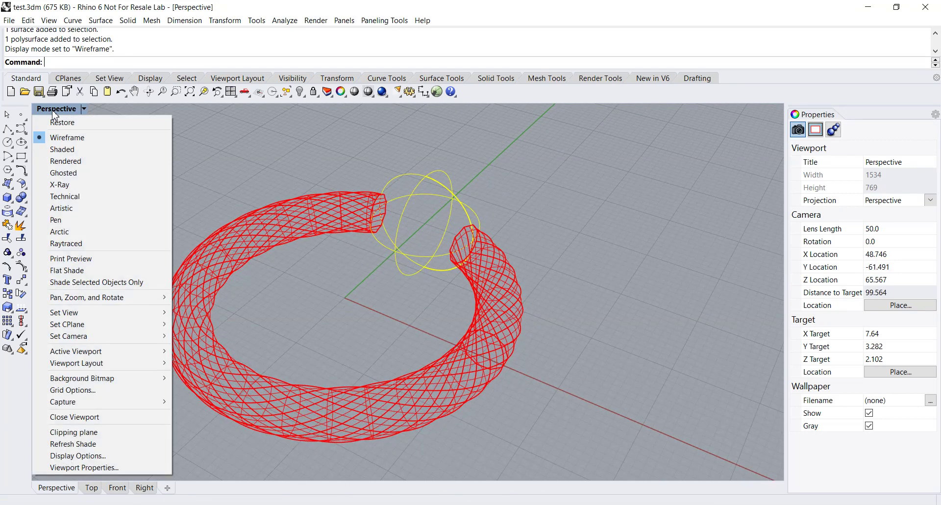
left_click(68, 150)
right_click_drag(184, 193, 182, 191)
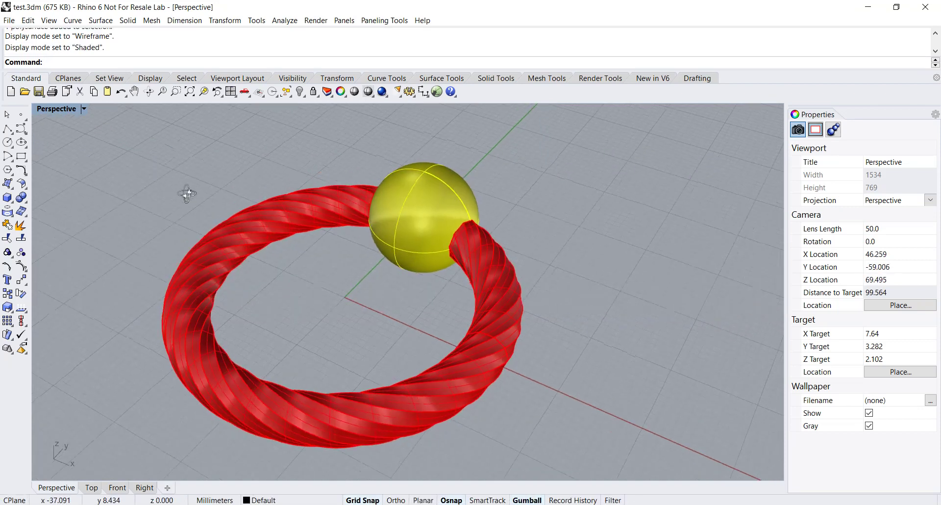
scroll(181, 190, "up", 2)
scroll(181, 190, "down", 4)
scroll(181, 190, "up", 2)
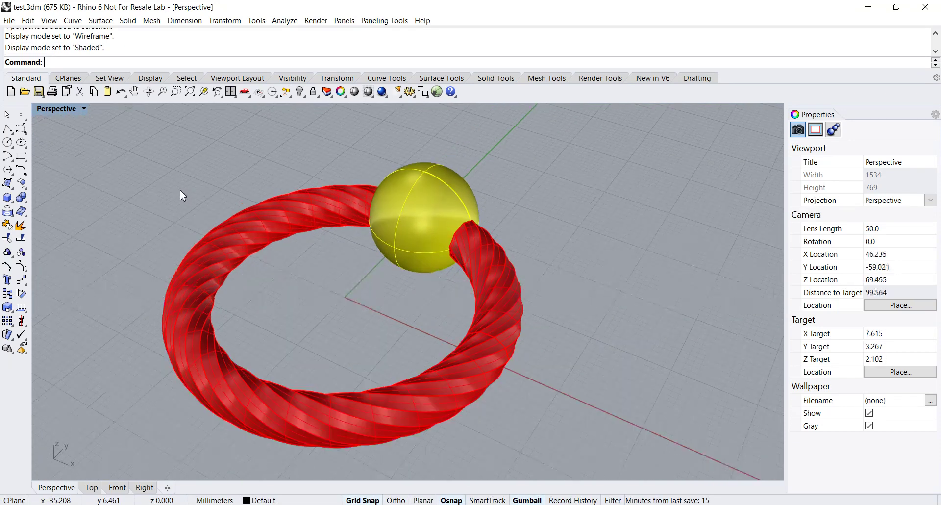
right_click_drag(177, 192, 179, 189)
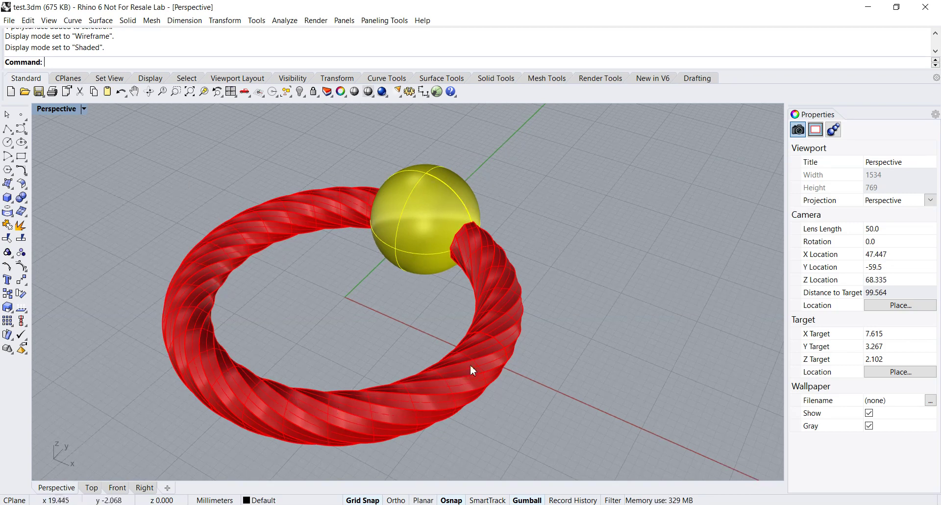
right_click_drag(515, 237, 519, 238)
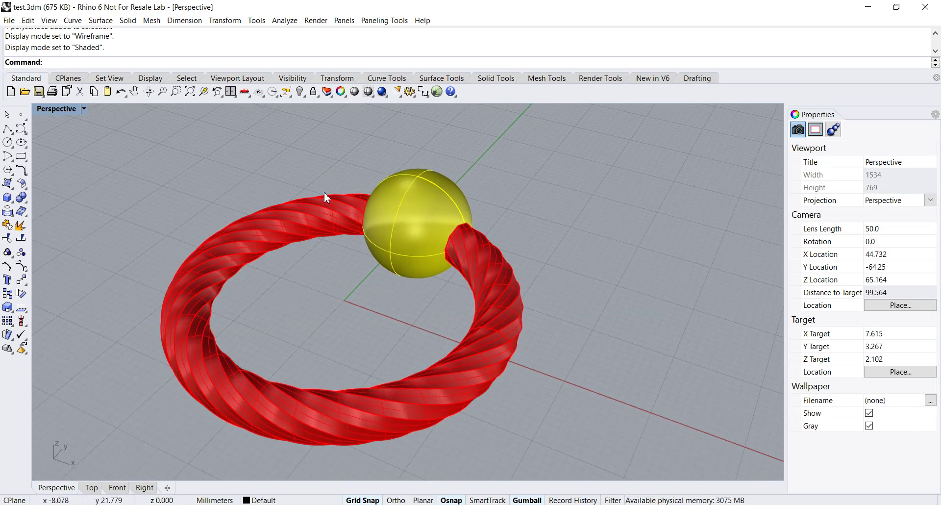
left_click(45, 111)
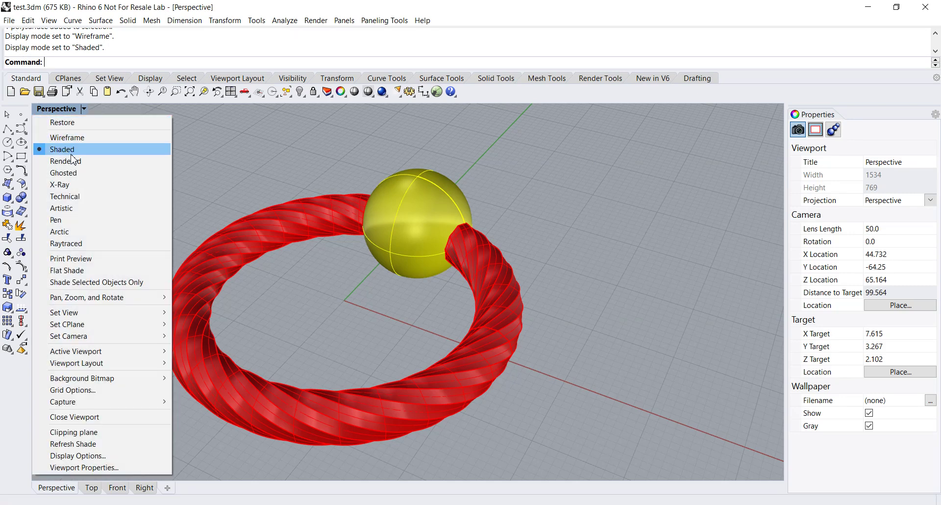
mouse_move(210, 176)
right_mouse_down()
mouse_move(235, 184)
mouse_move(204, 170)
right_mouse_up()
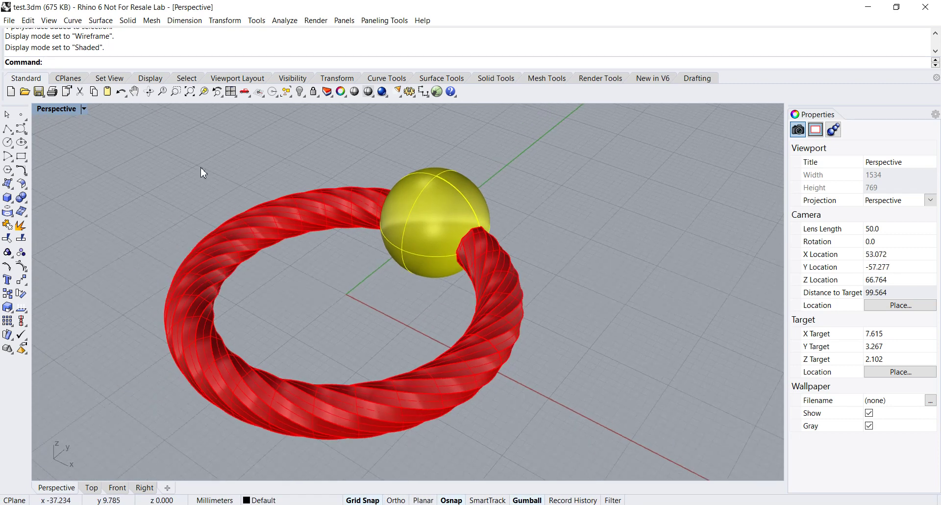
Step: Save the Rhino model as test.3dm and switch to KeyShot 9
left_click(9, 20)
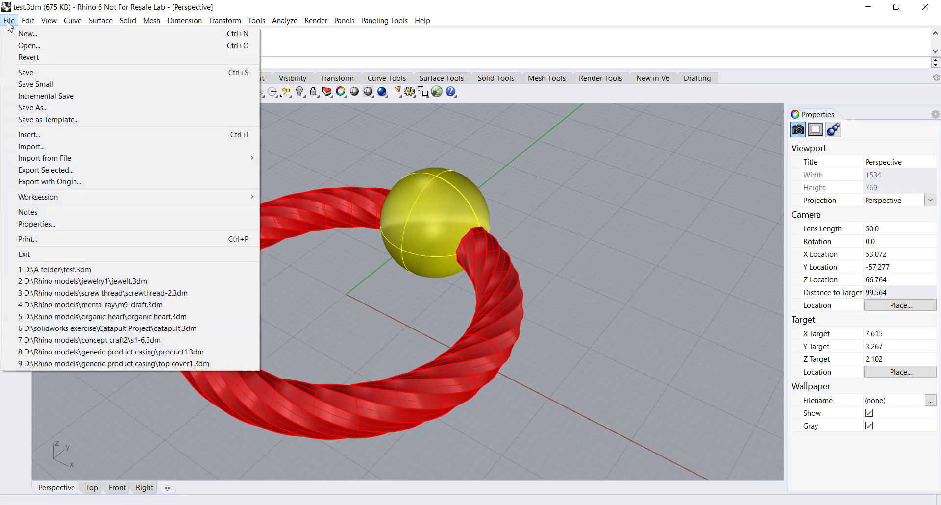
left_click(24, 74)
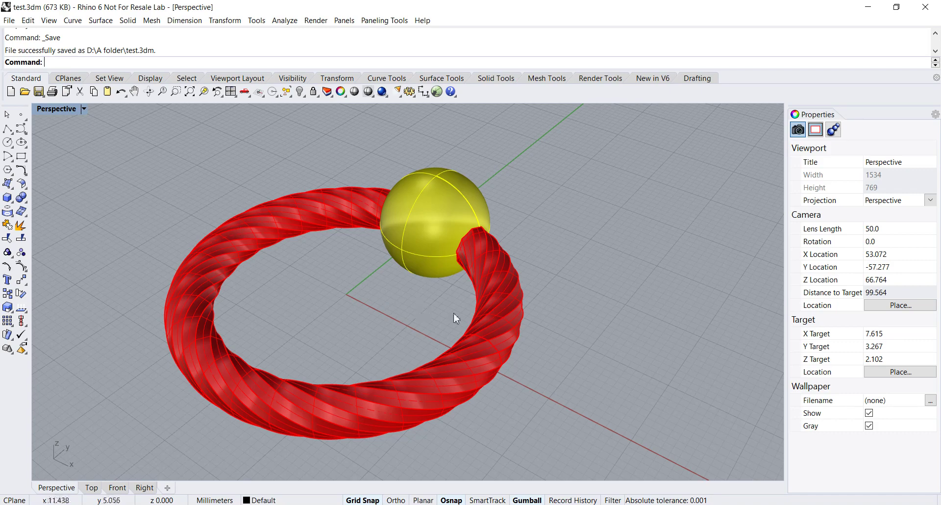
left_click(632, 504)
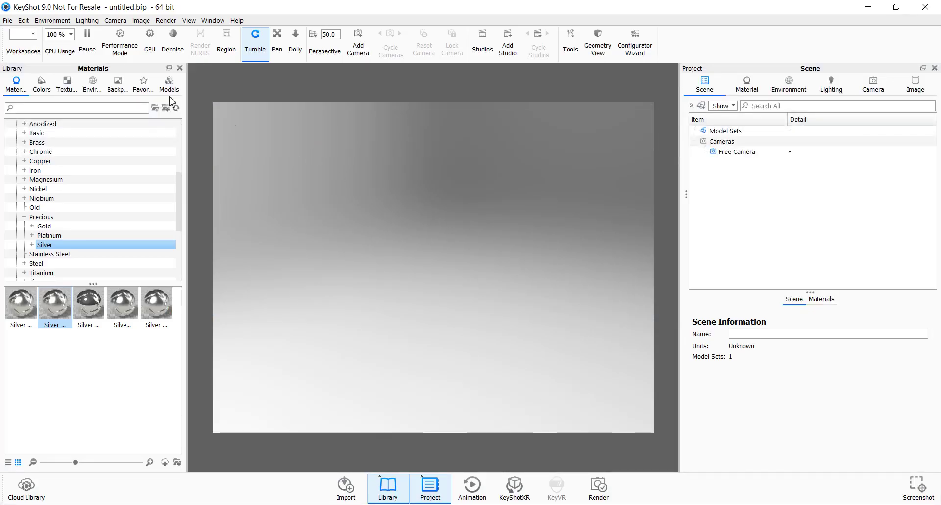
Step: Open test.3dm from A folder in KeyShot and import it with the default settings
left_click(7, 21)
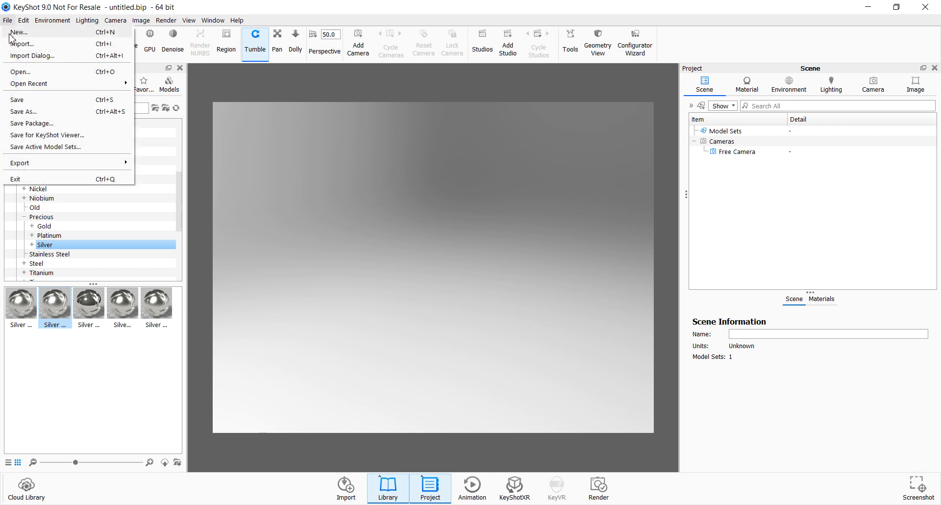
left_click(20, 72)
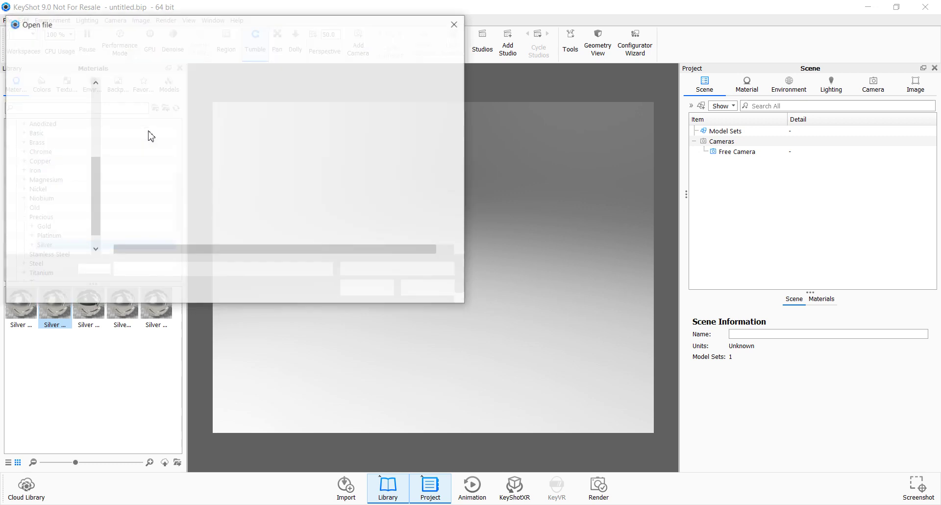
left_click(127, 108)
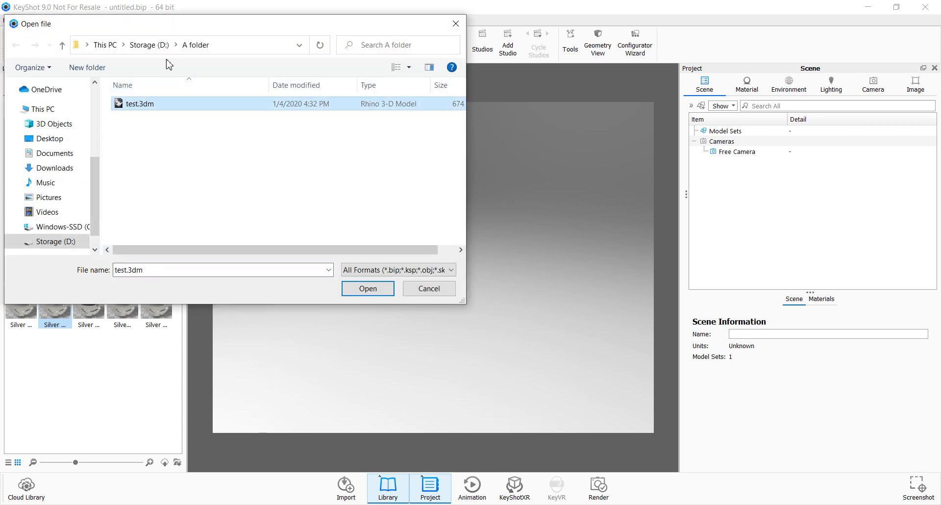
left_click(374, 292)
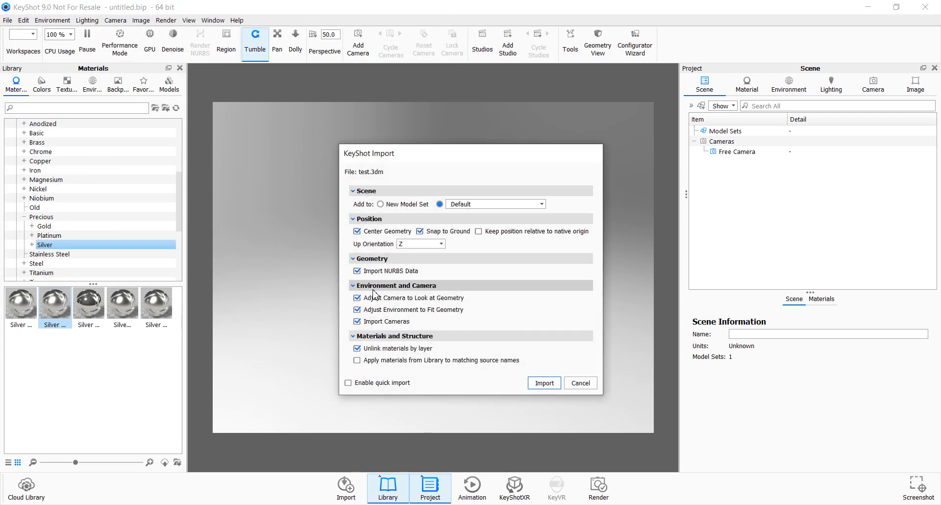
left_click_drag(445, 158, 418, 148)
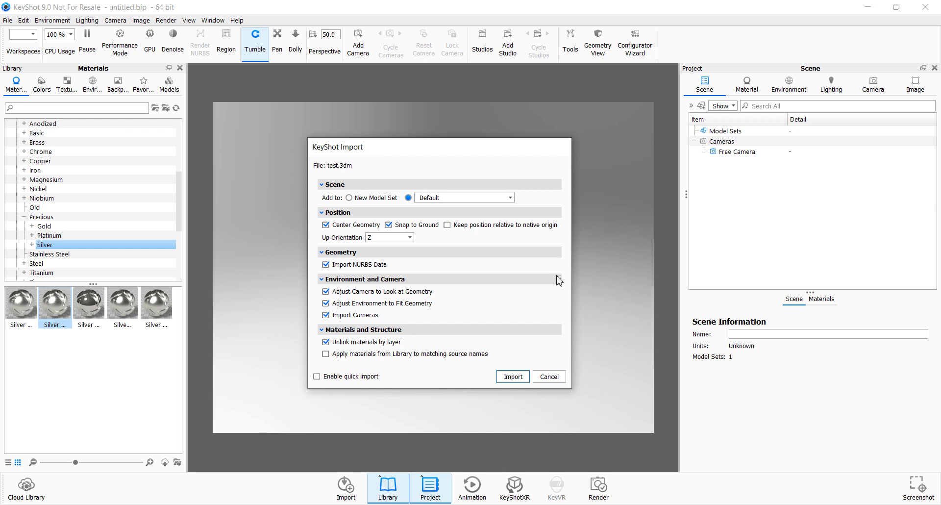
left_click(513, 377)
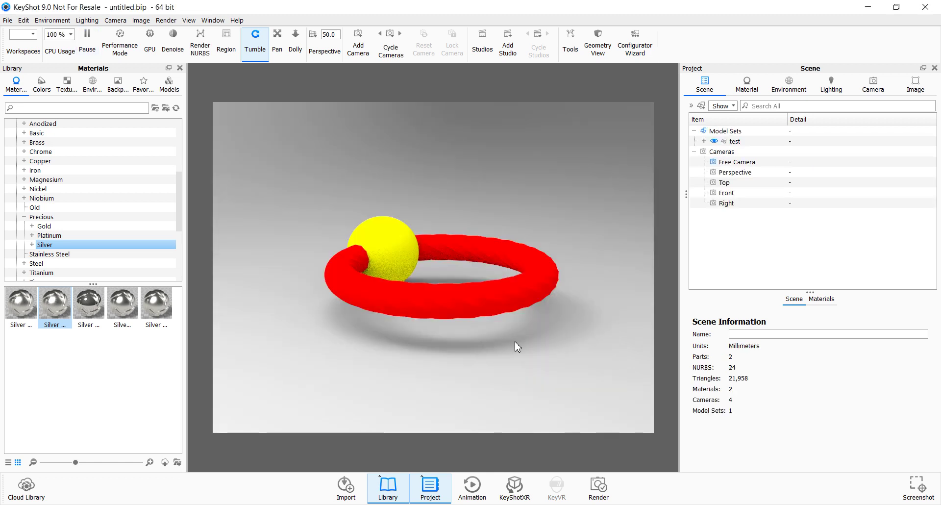
Step: Tumble and zoom the imported ring and sphere, then bring up the Hotkeys reference with K
left_click_drag(512, 331, 296, 383)
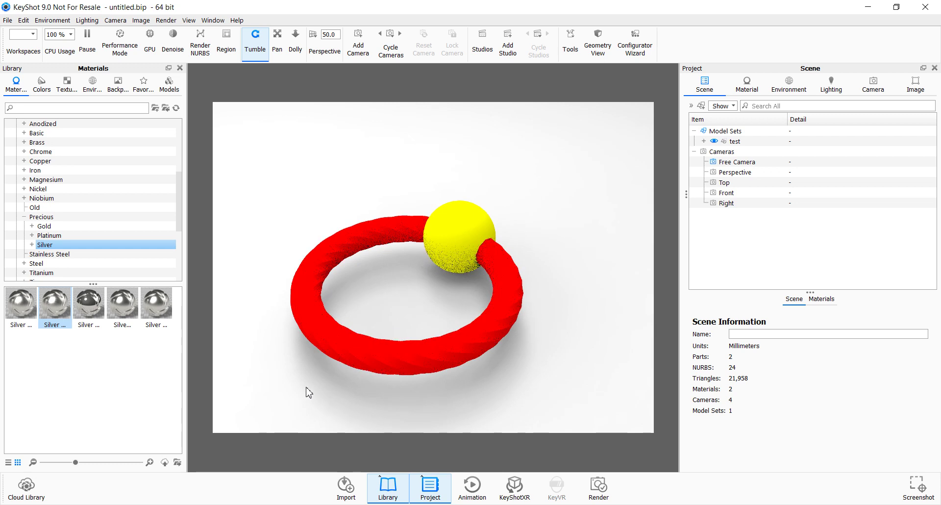
scroll(429, 292, "down", 2)
scroll(429, 292, "up", 4)
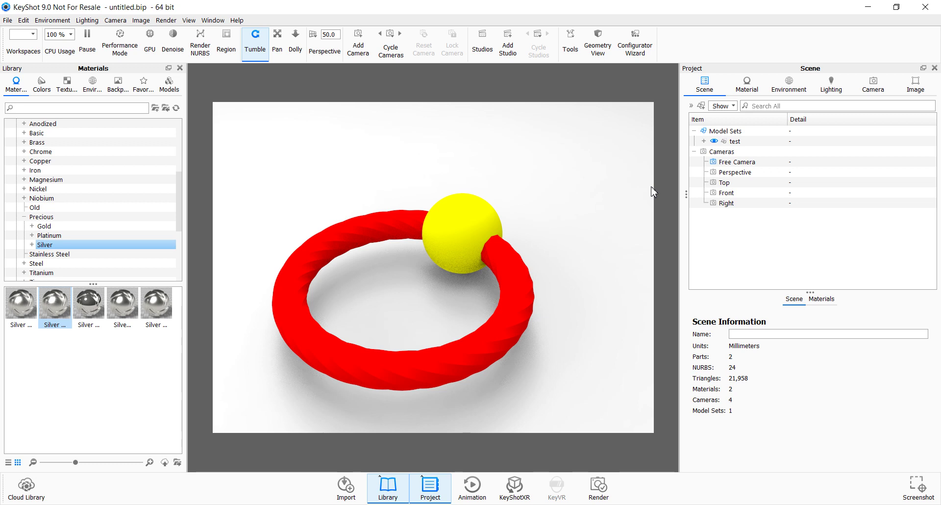
key("k")
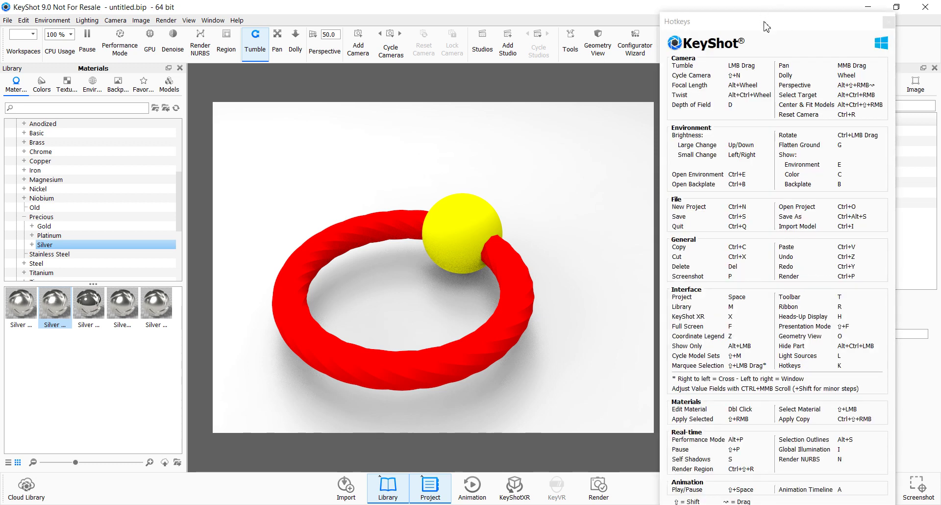
Step: Move the Hotkeys reference window slightly aside and close it
left_click_drag(767, 27, 753, 19)
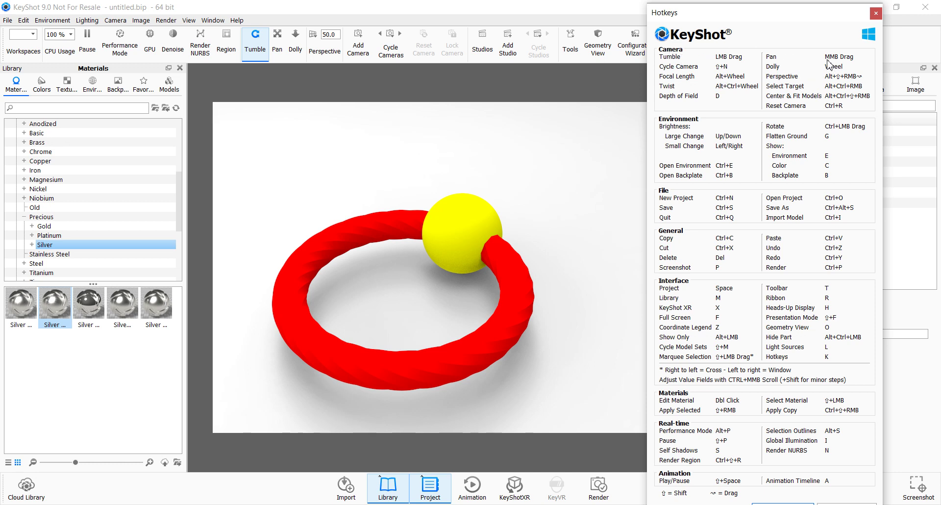
left_click_drag(750, 18, 736, 19)
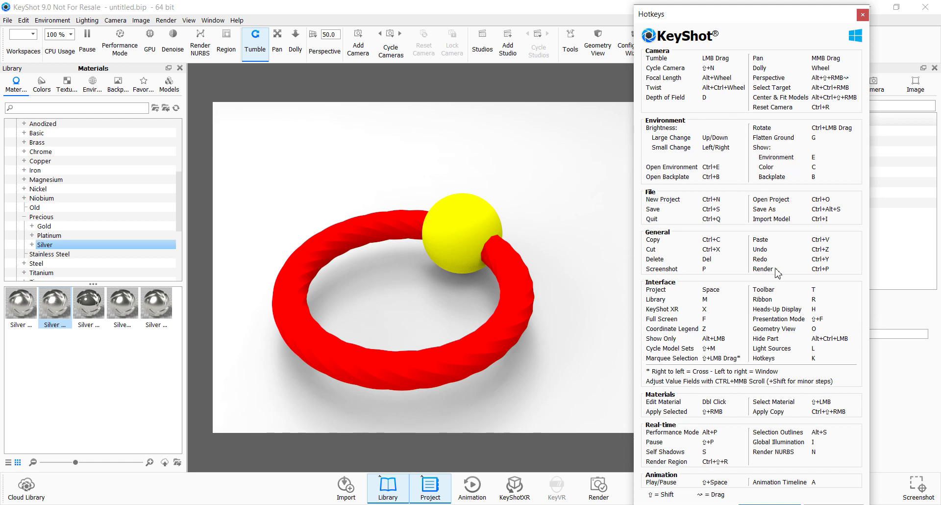
left_click_drag(775, 21, 802, 19)
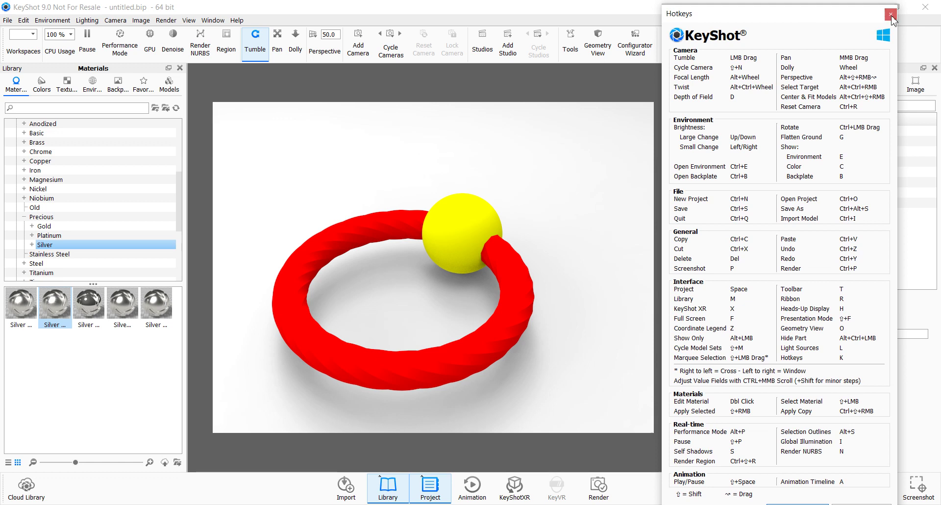
left_click(889, 14)
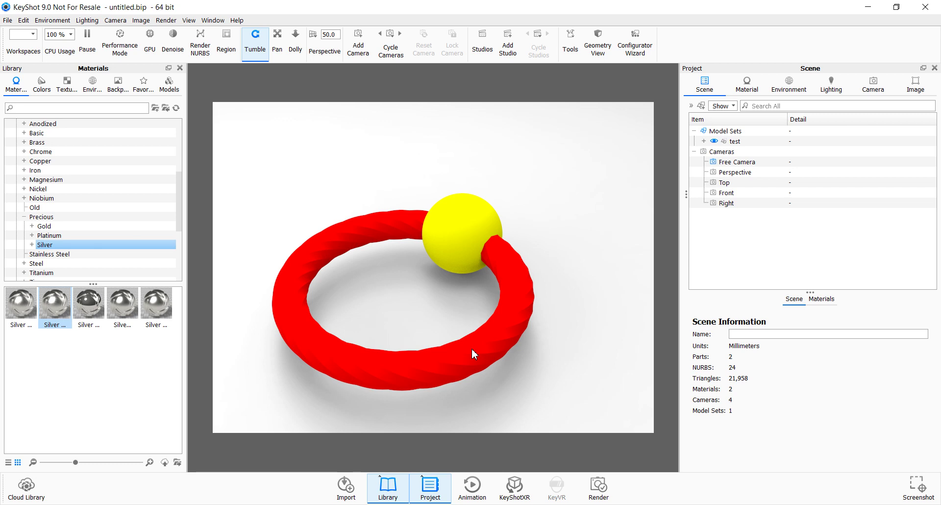
left_click(389, 494)
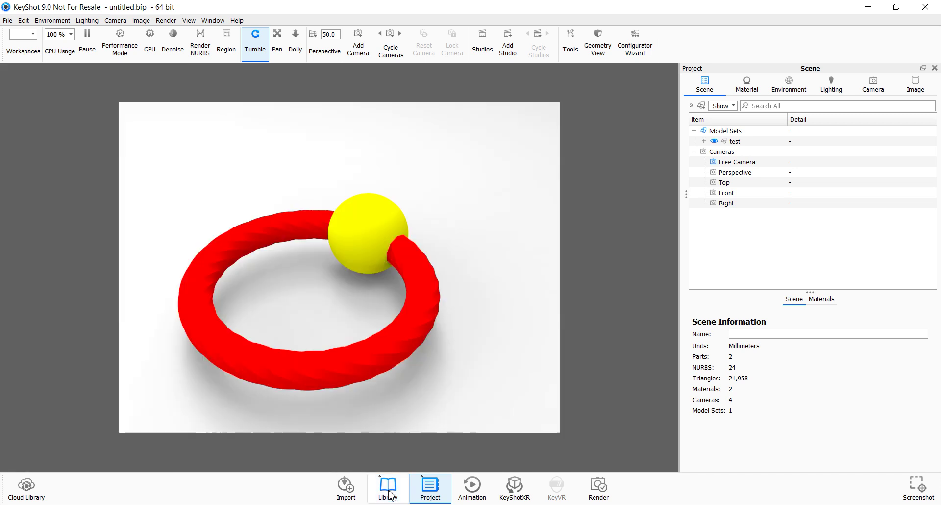
left_click(389, 494)
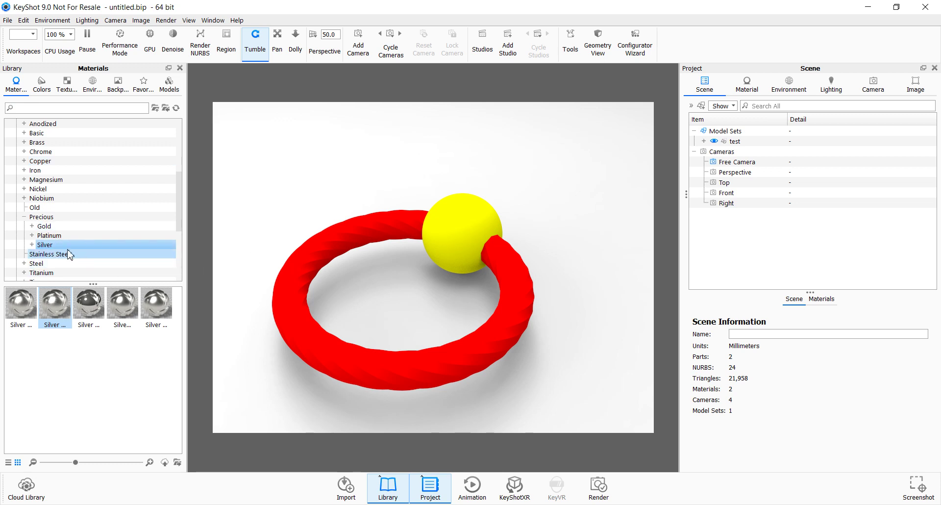
Step: Browse Metal > Precious > Gold and drop Gold 24k Polished onto the sphere
left_click(48, 218)
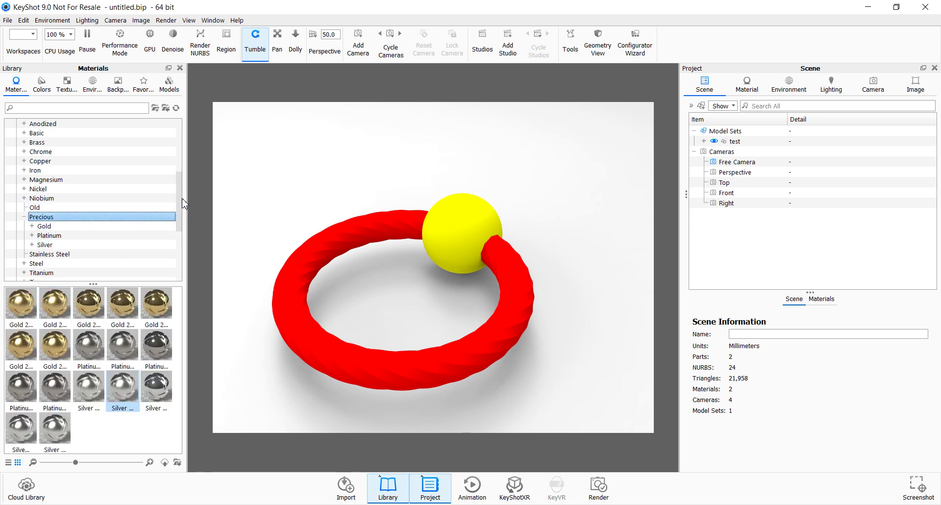
left_click_drag(181, 189, 181, 185)
scroll(182, 185, "up", 2)
left_click(157, 170)
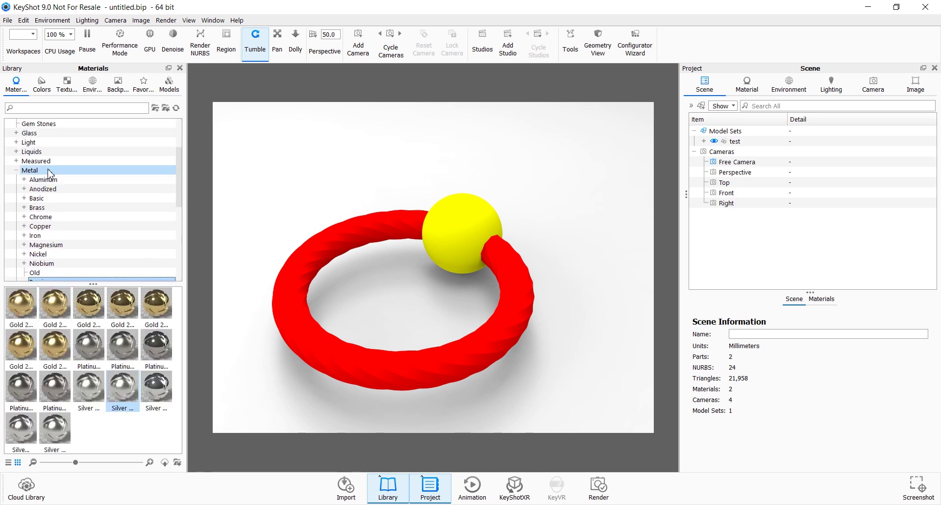
left_click_drag(181, 151, 180, 196)
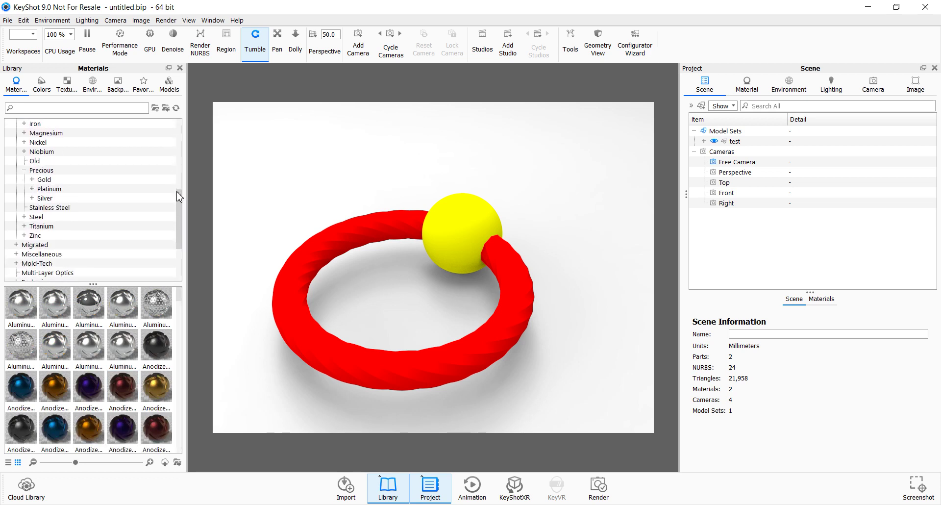
left_click(44, 180)
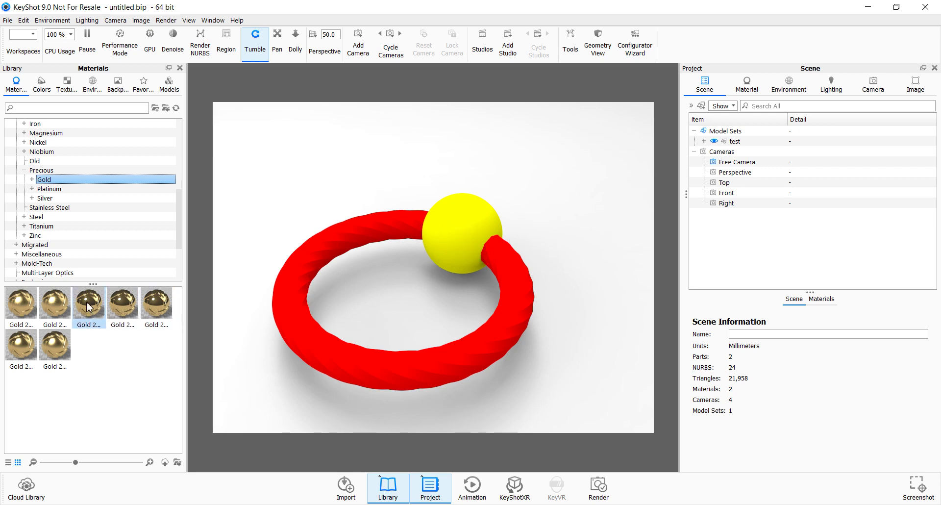
mouse_move(89, 307)
left_click_drag(88, 307, 453, 213)
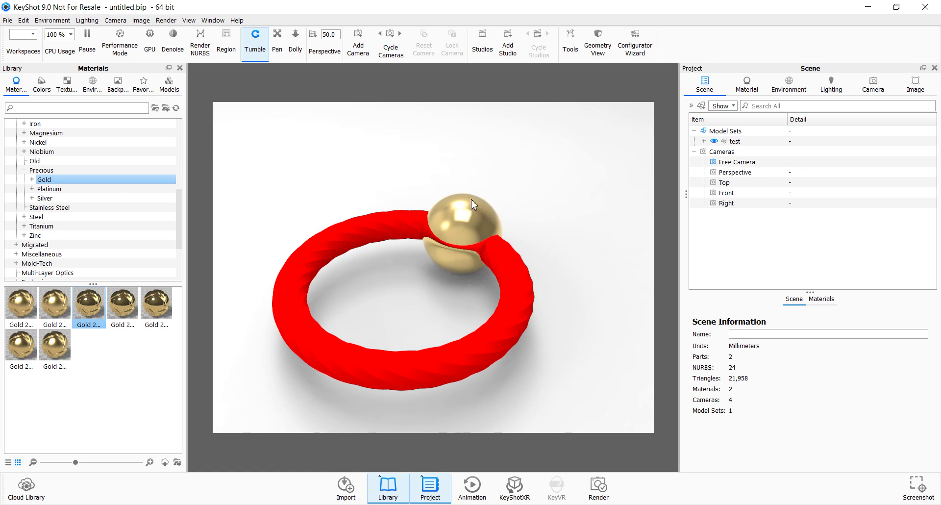
left_click(46, 199)
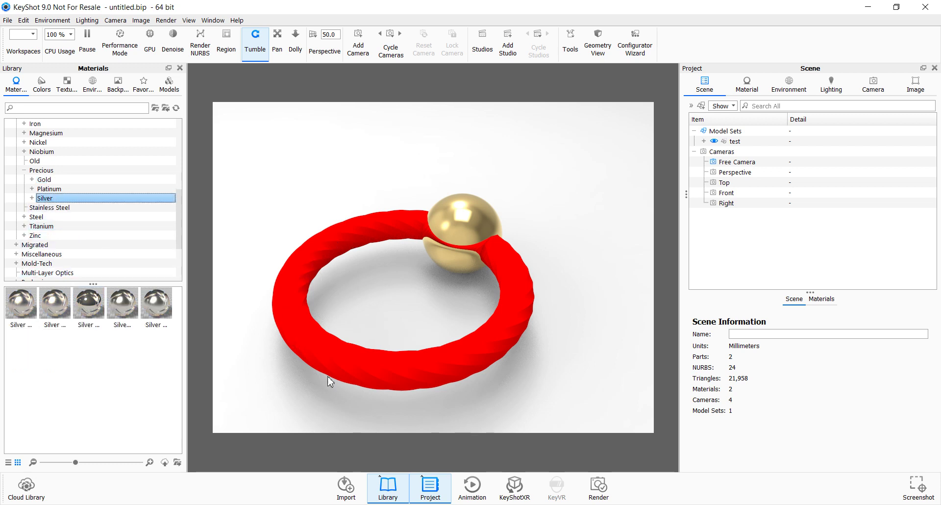
Step: Drop the first Silver material onto the rope ring and orbit to check it
left_click_drag(22, 306, 311, 344)
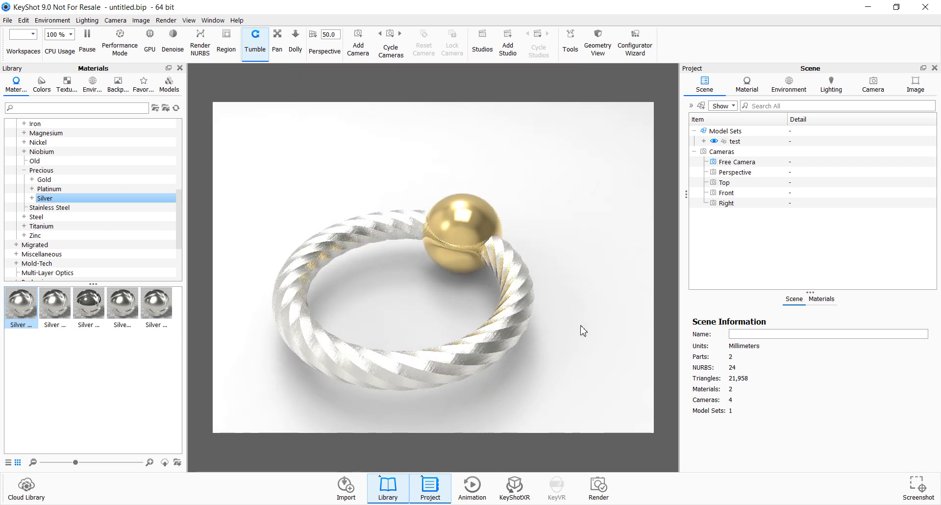
left_click_drag(571, 346, 583, 332)
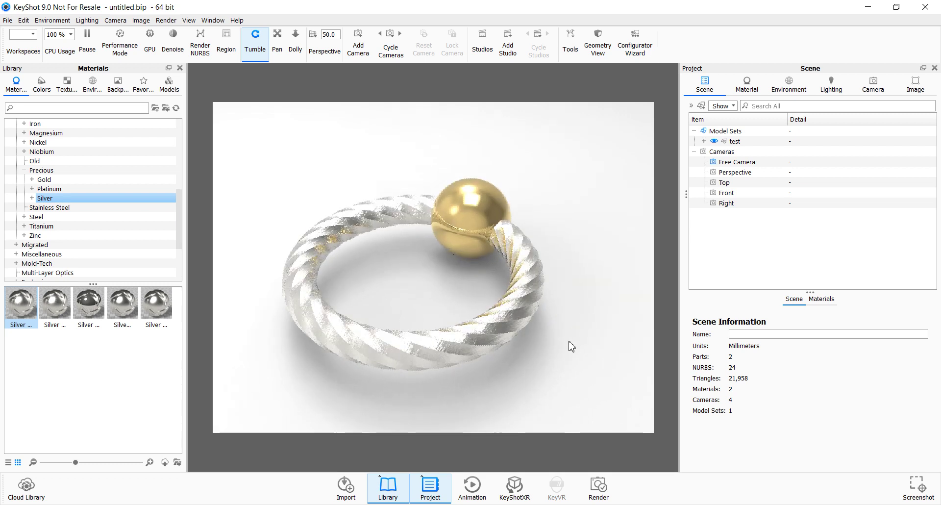
mouse_move(546, 364)
left_mouse_down()
mouse_move(525, 369)
mouse_move(552, 353)
left_mouse_up()
right_click(532, 363)
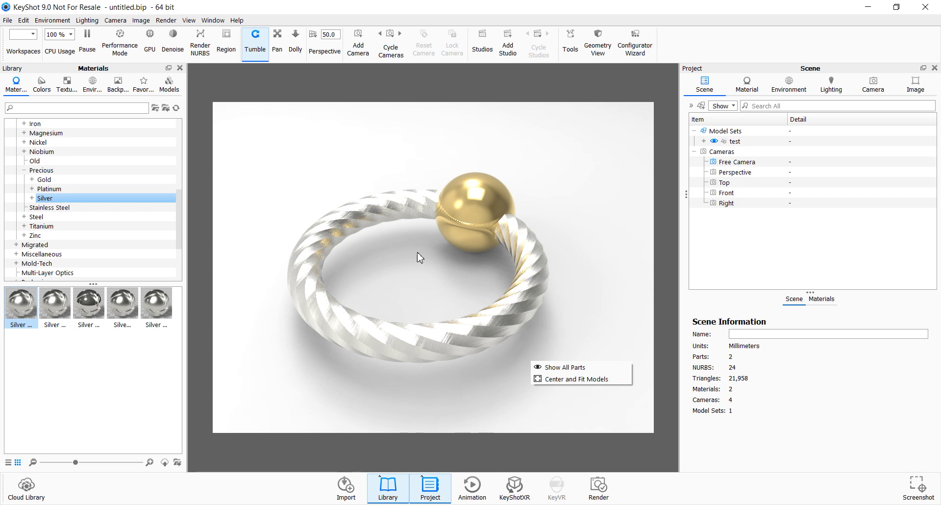
Step: Dismiss the viewport menu and bring up the context menu for the ring part
left_click(428, 278)
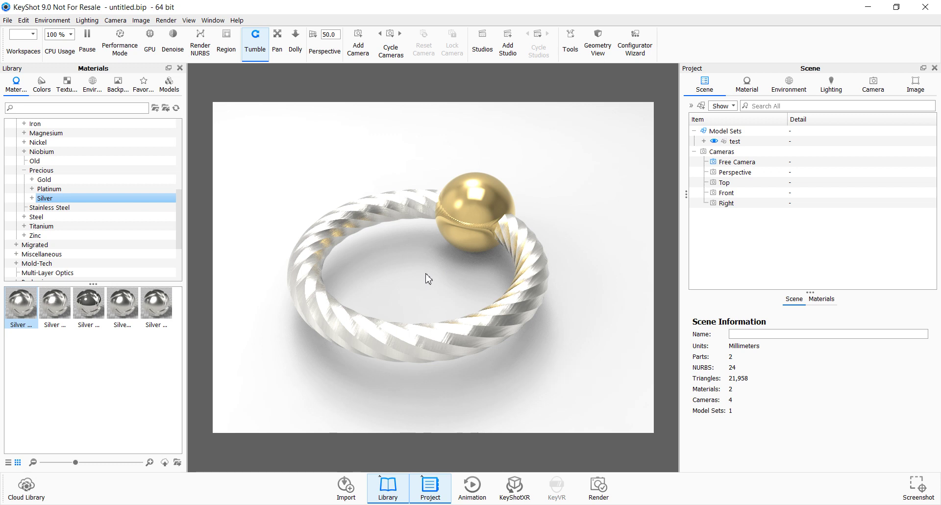
right_click(406, 211)
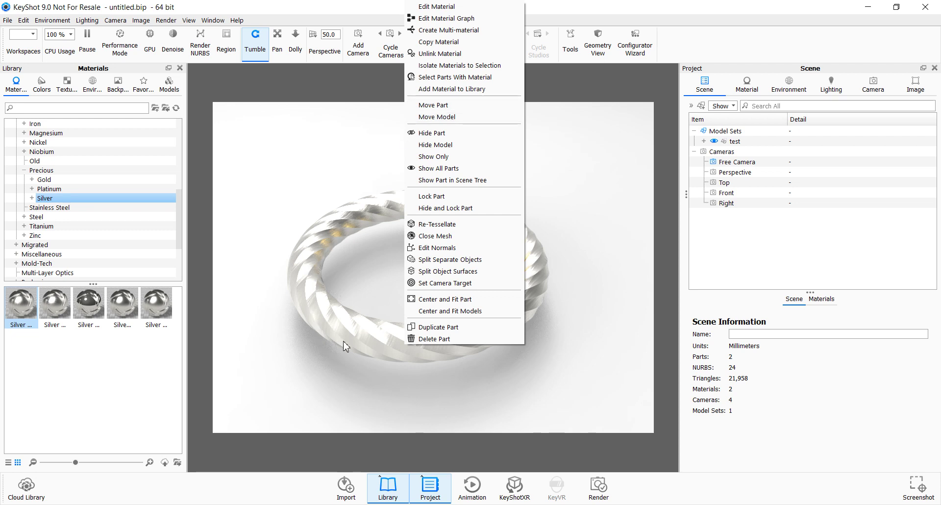
Step: Rotate the ring and sphere about the X axis to −83.1815° using Move Model
left_click(432, 118)
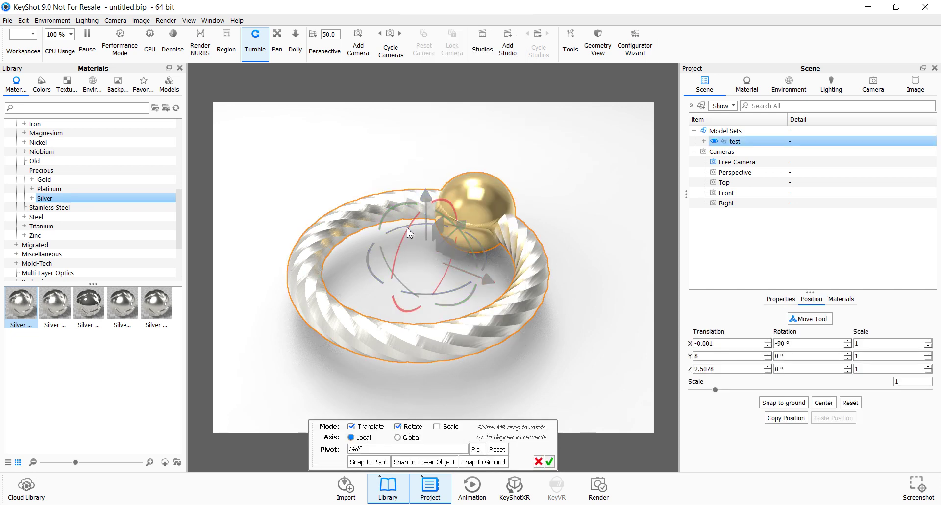
left_click_drag(404, 240, 412, 274)
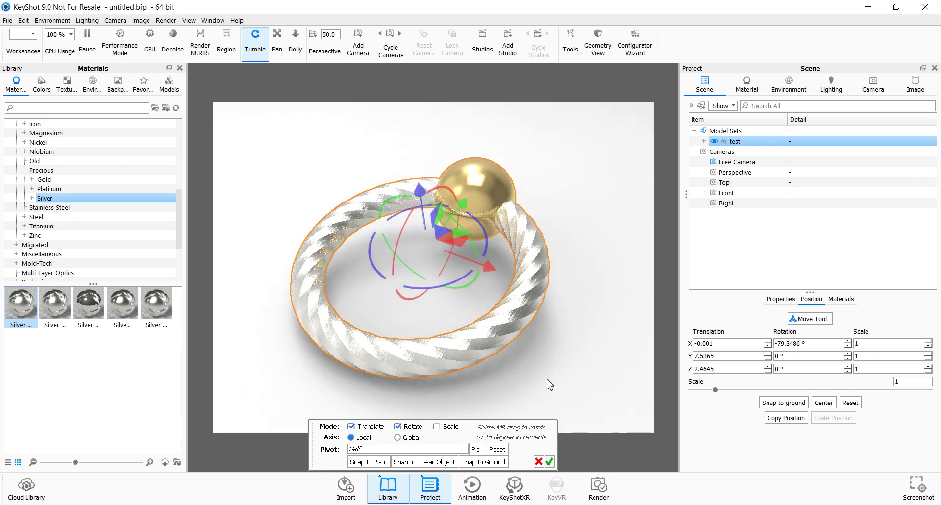
right_click(519, 381)
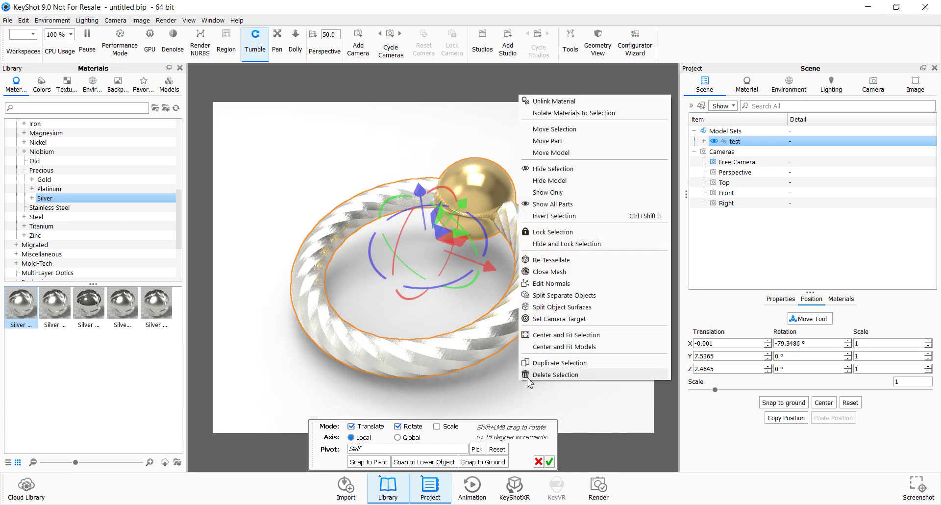
left_click(507, 396)
left_click_drag(507, 396, 433, 359)
left_click_drag(378, 267, 421, 204)
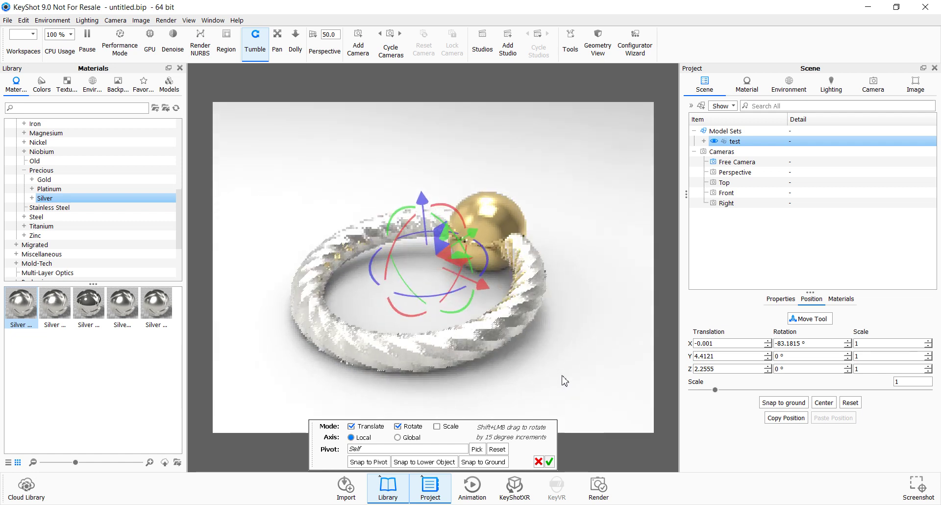
Step: Raise the model slightly to Y 5.4478, Z 2.3793 and confirm the new position
left_click_drag(590, 378, 507, 317)
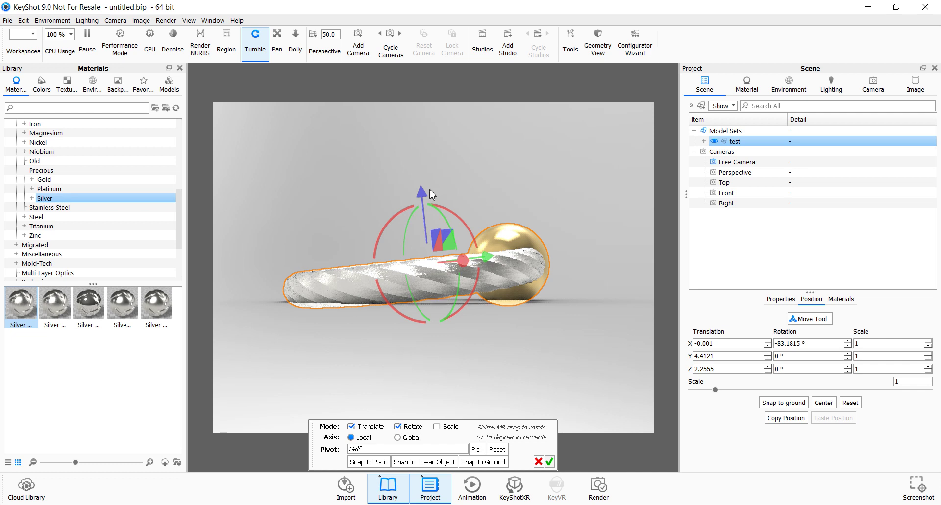
left_click_drag(423, 195, 422, 192)
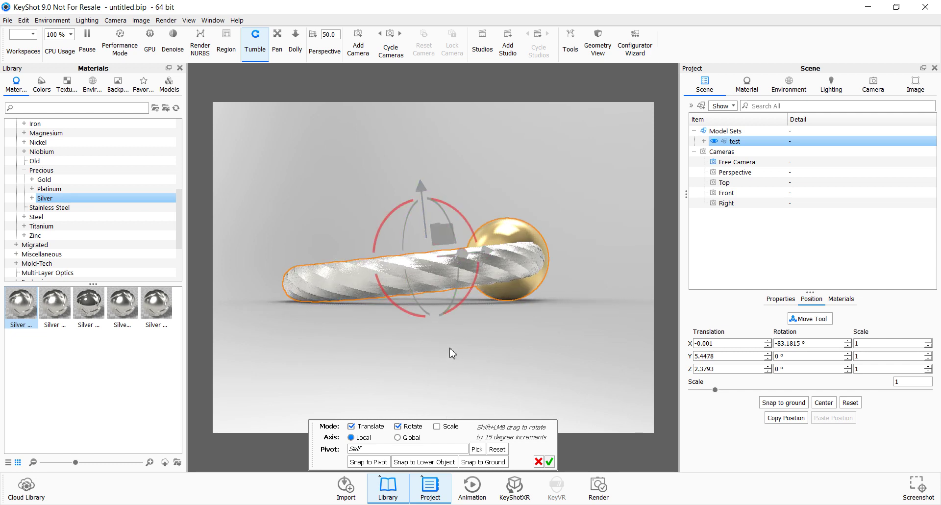
left_click_drag(439, 397, 478, 425)
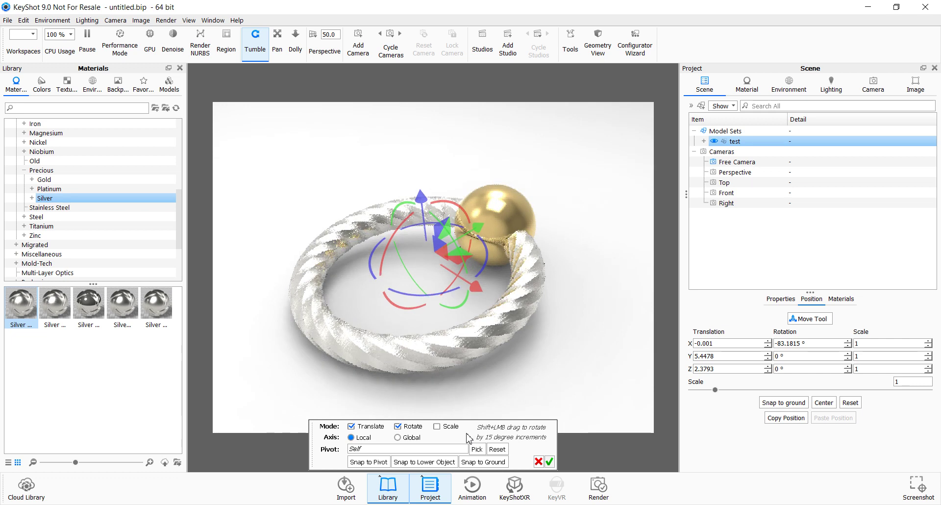
left_click(549, 461)
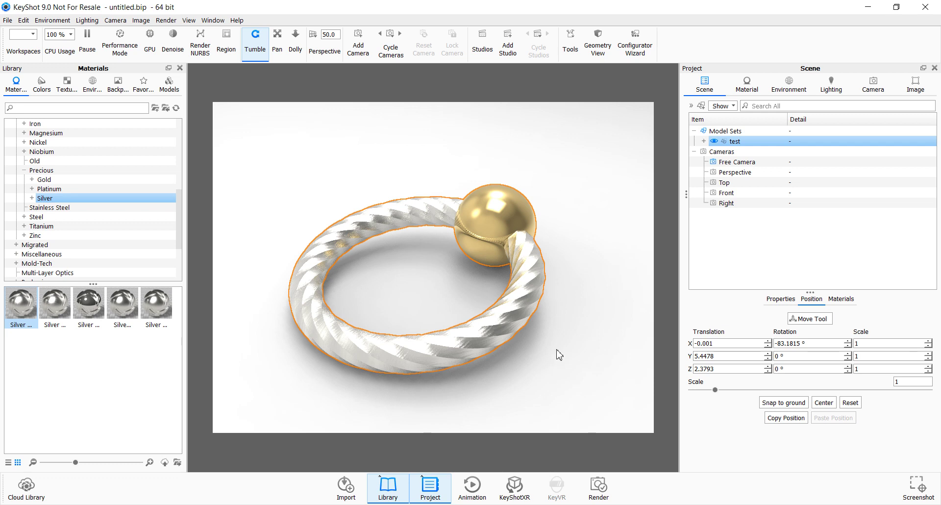